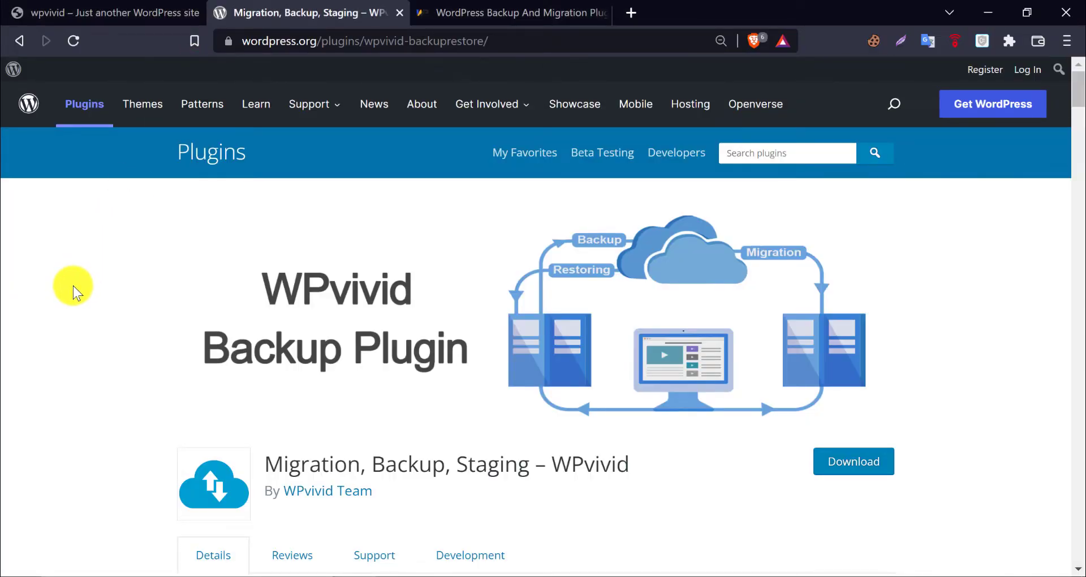
# Switch to the wpvivid site's front page, browse it, and go to its admin Dashboard.
pyautogui.scroll(-2, 73, 286)
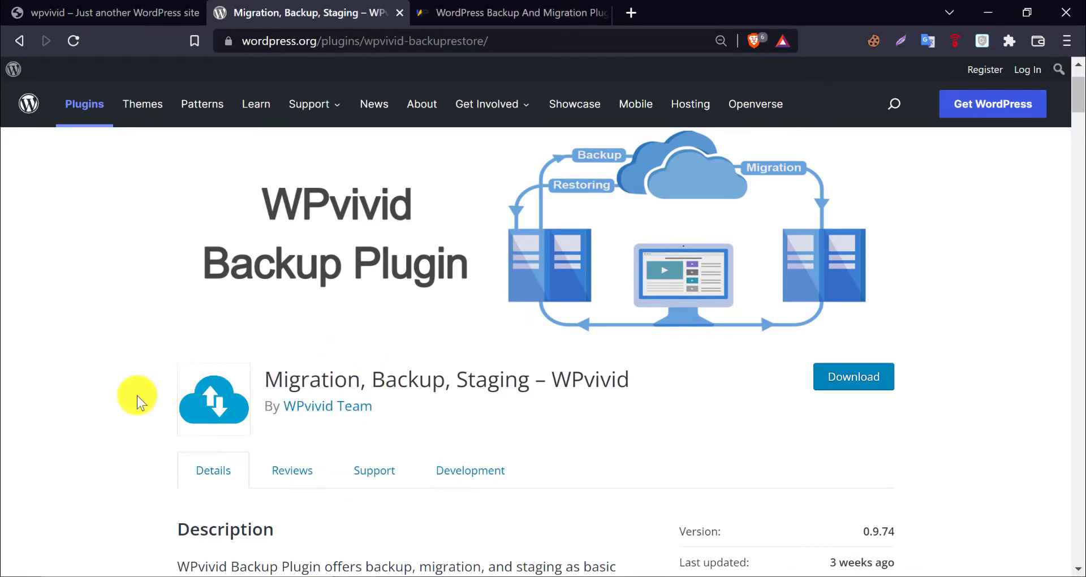
pyautogui.scroll(-5, 136, 396)
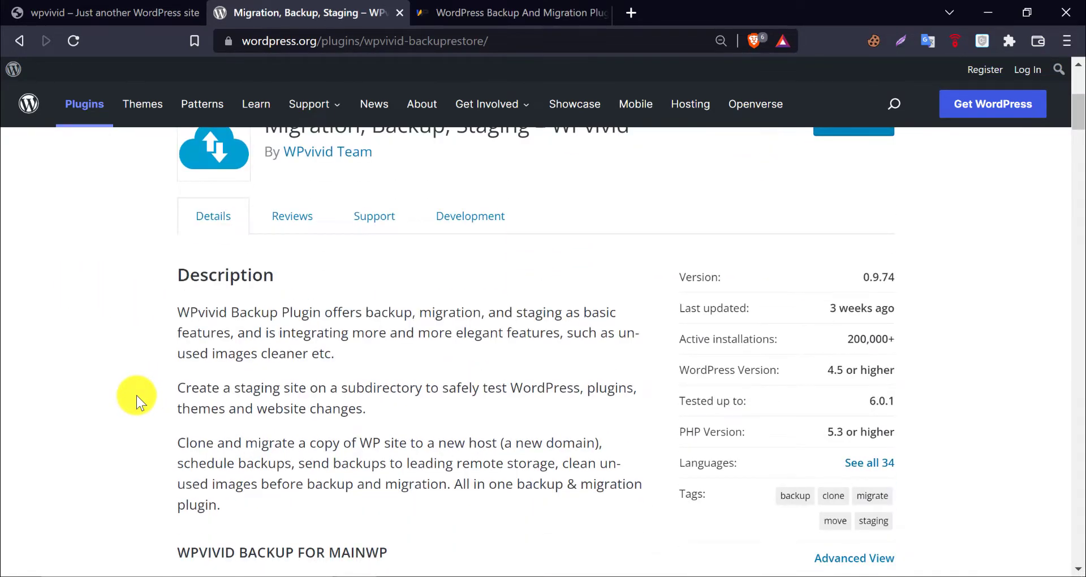
pyautogui.scroll(1, 136, 396)
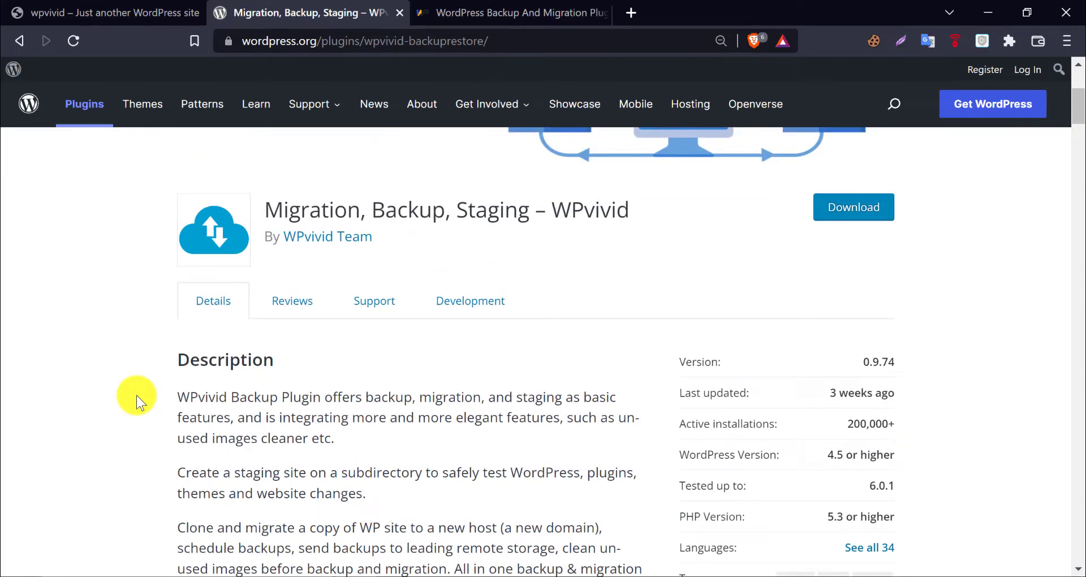
pyautogui.scroll(-3, 137, 395)
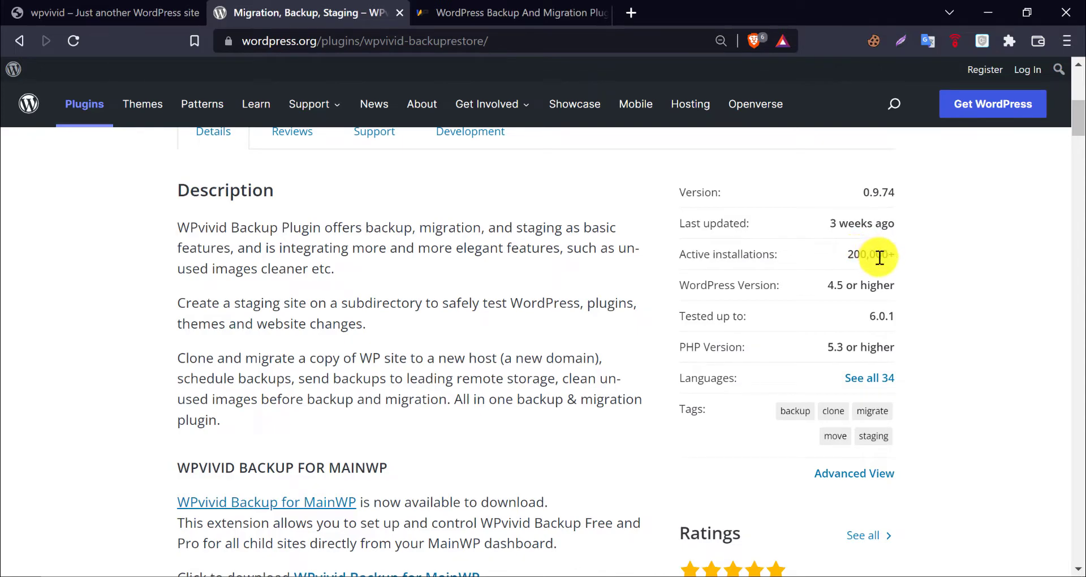
pyautogui.scroll(-3, 872, 253)
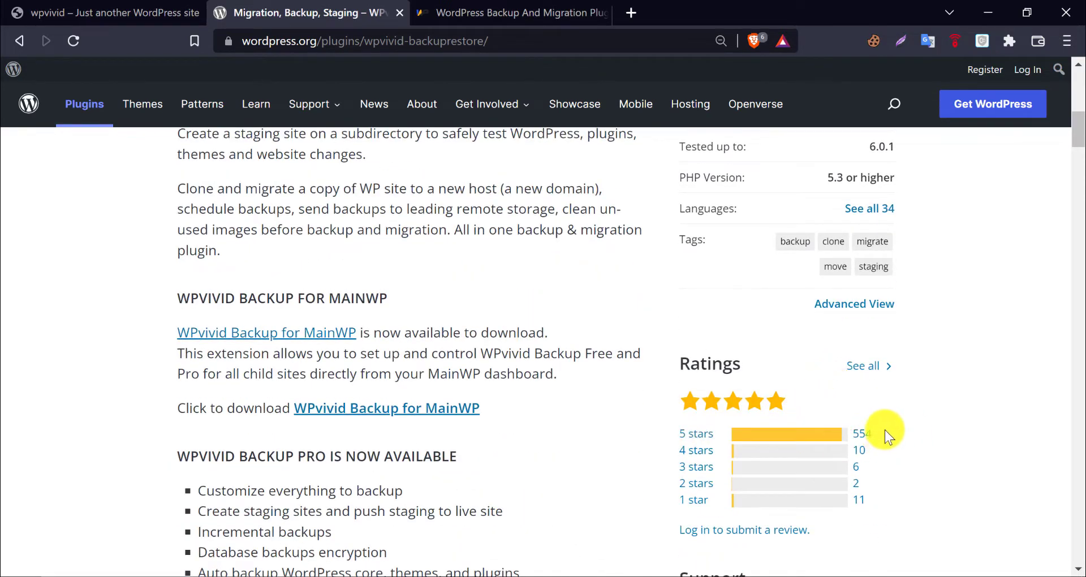
pyautogui.scroll(10, 460, 435)
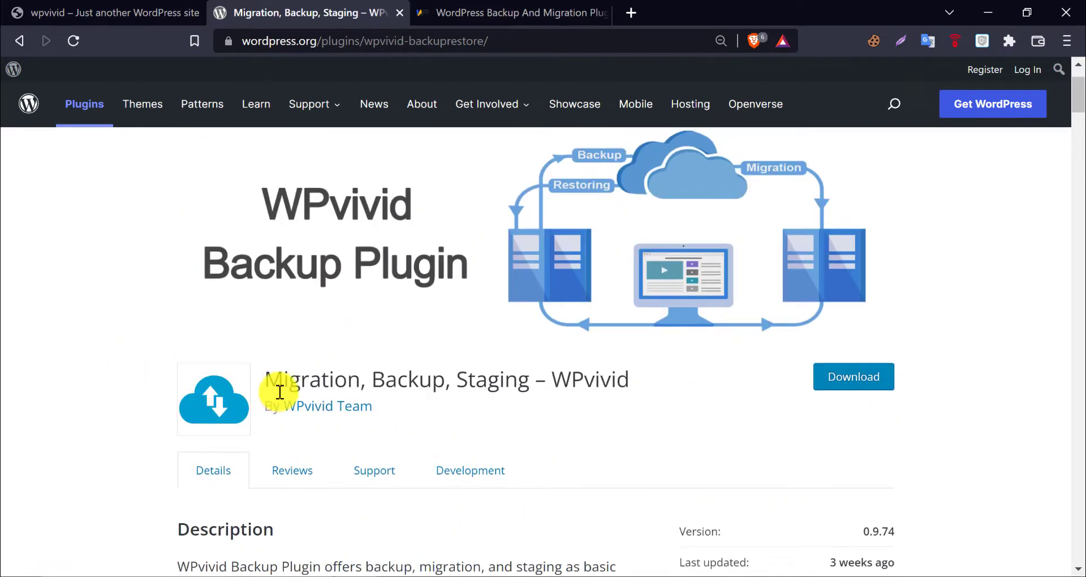
pyautogui.click(108, 13)
pyautogui.scroll(-6, 272, 300)
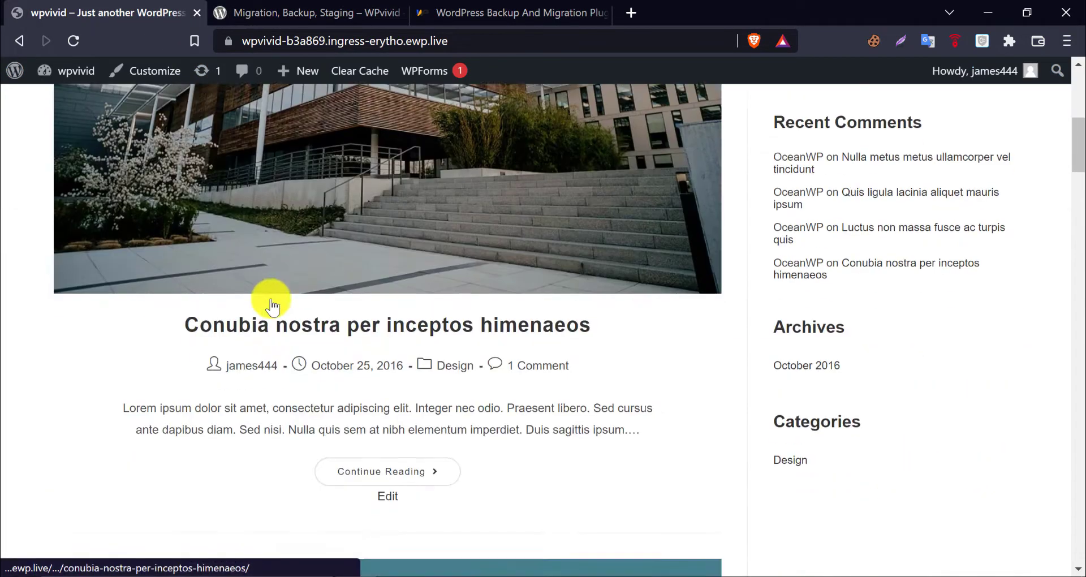
pyautogui.scroll(-5, 272, 305)
pyautogui.scroll(5, 268, 294)
pyautogui.scroll(5, 267, 291)
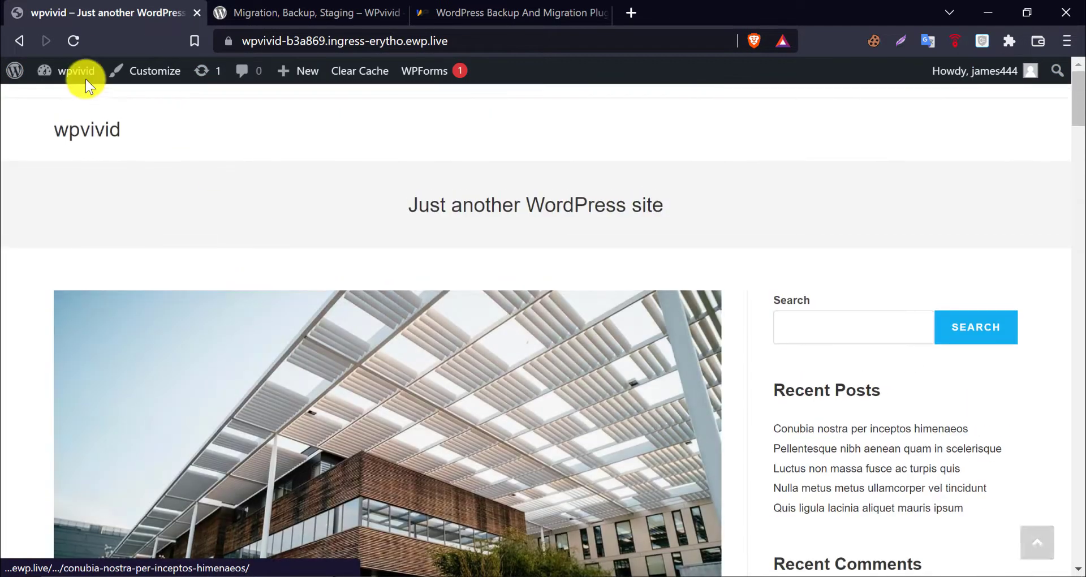
pyautogui.moveTo(76, 70)
pyautogui.click(72, 106)
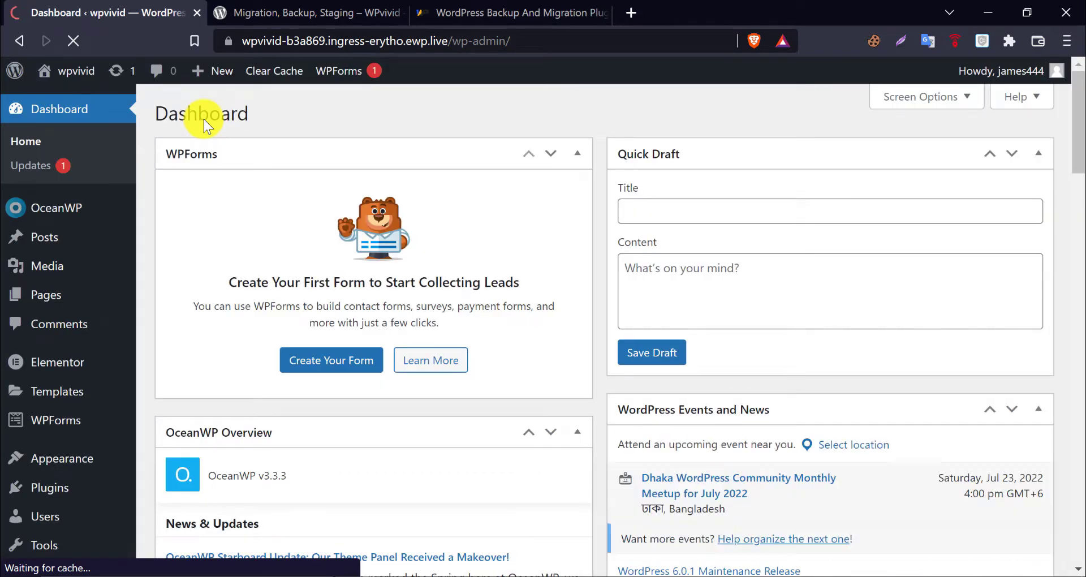
pyautogui.moveTo(49, 487)
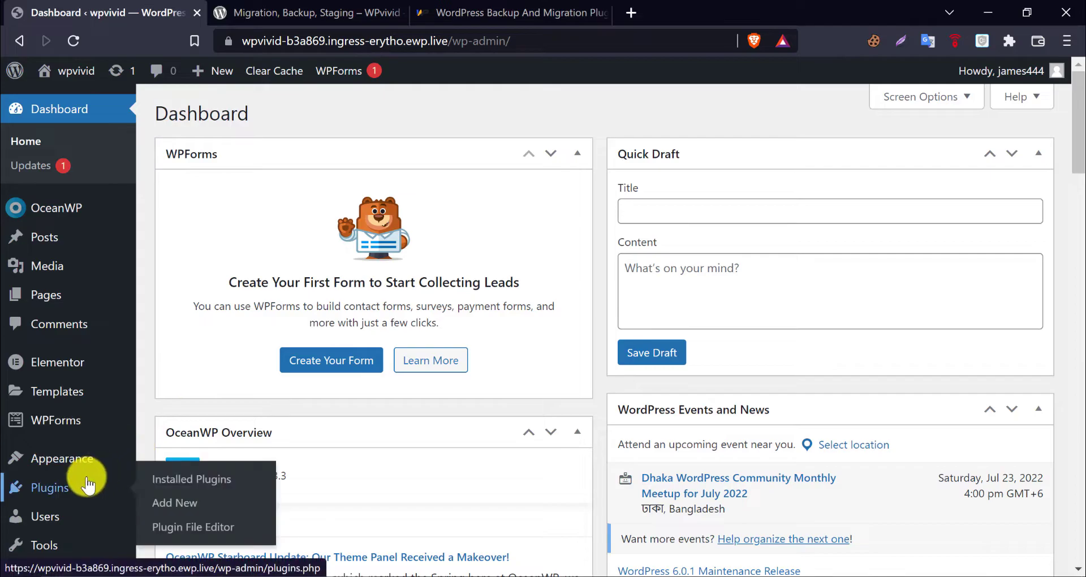
# Search new plugins for 'wp', then install and activate WPvivid Migration, Backup, Staging.
pyautogui.click(171, 503)
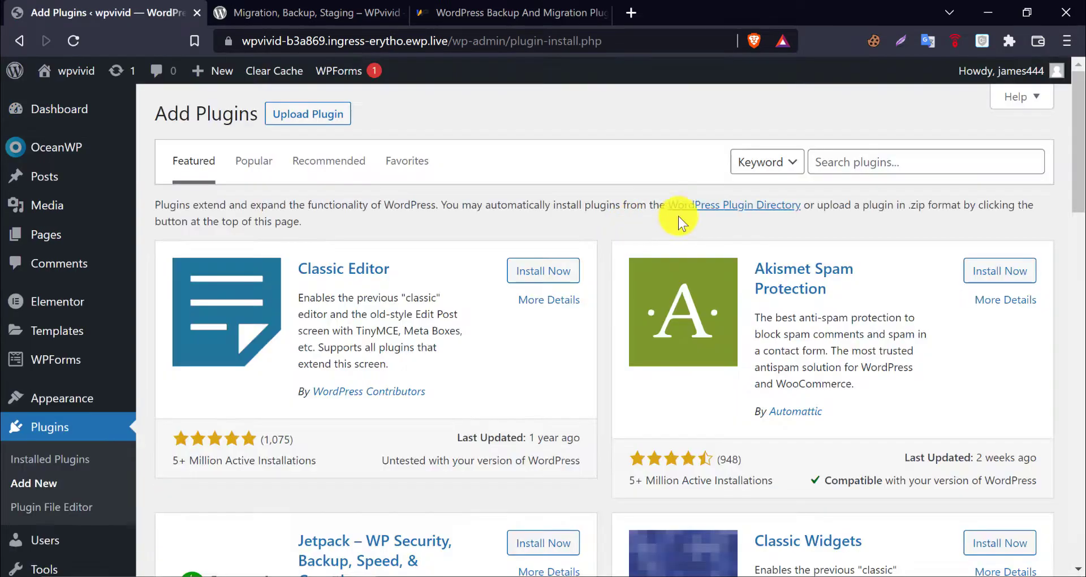
pyautogui.click(831, 165)
pyautogui.write('wp')
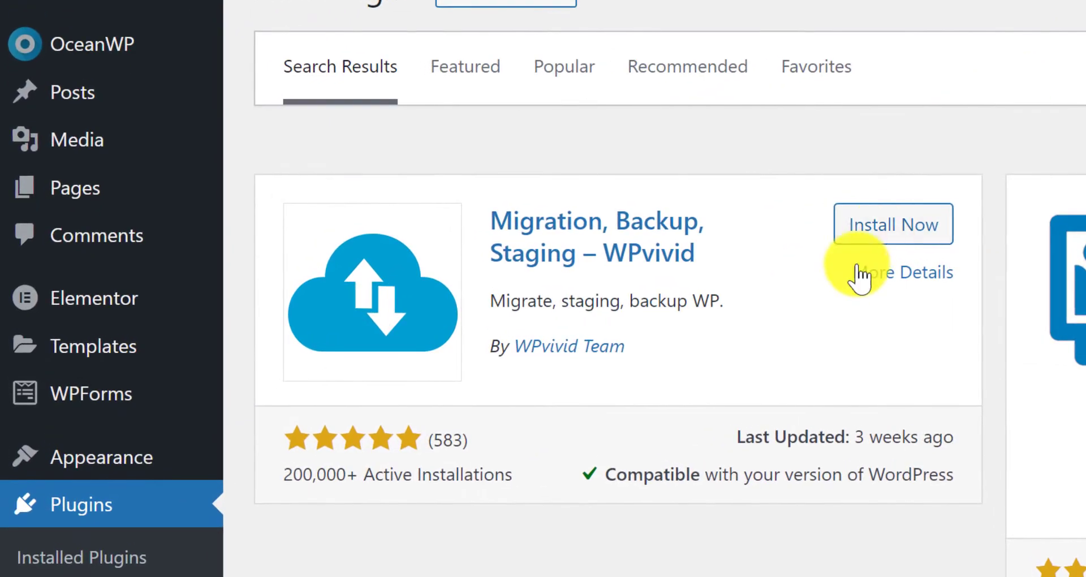
pyautogui.click(895, 231)
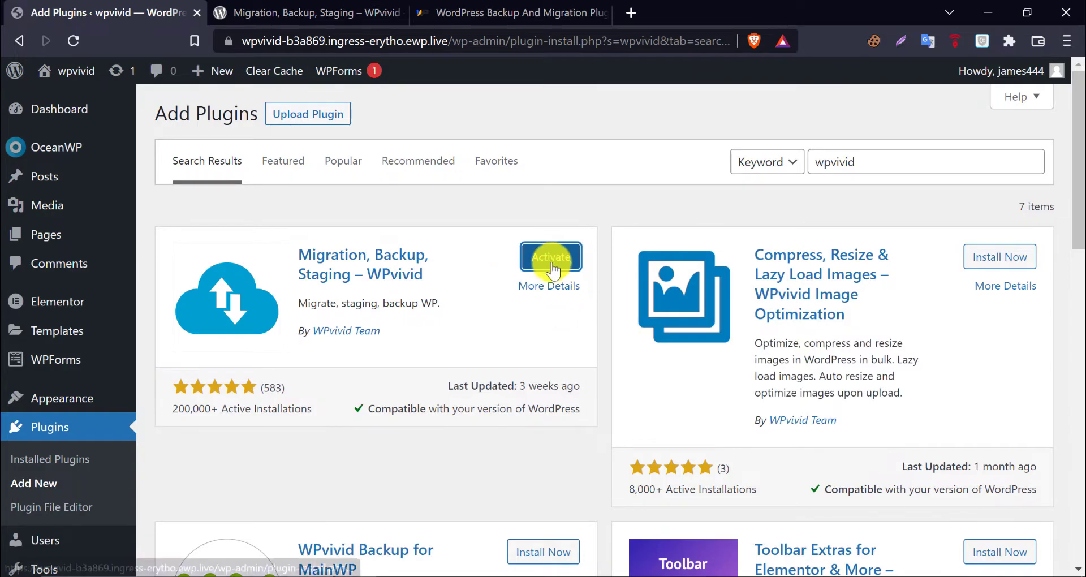
pyautogui.click(552, 257)
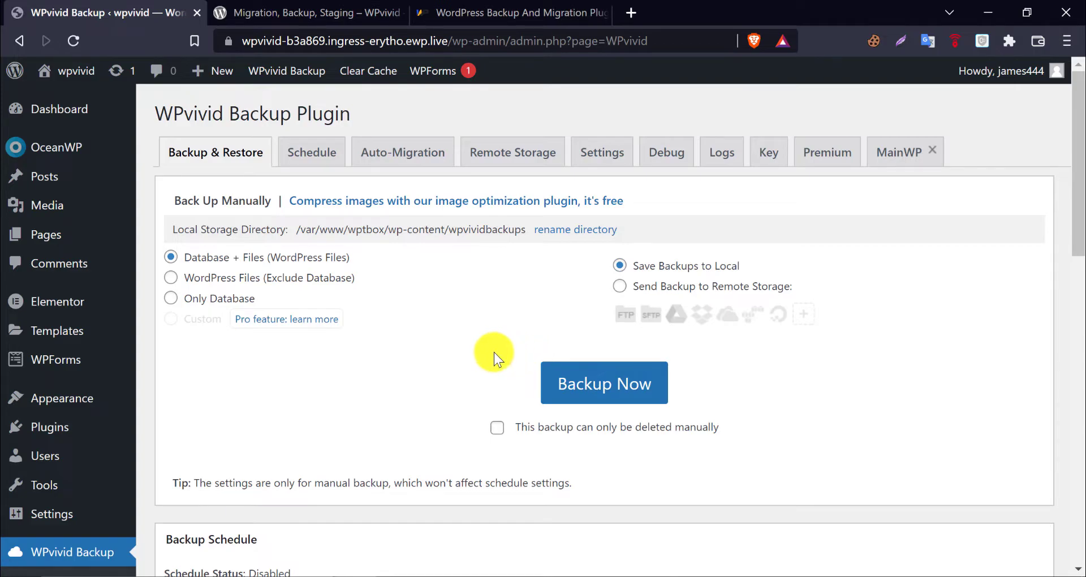
pyautogui.click(622, 290)
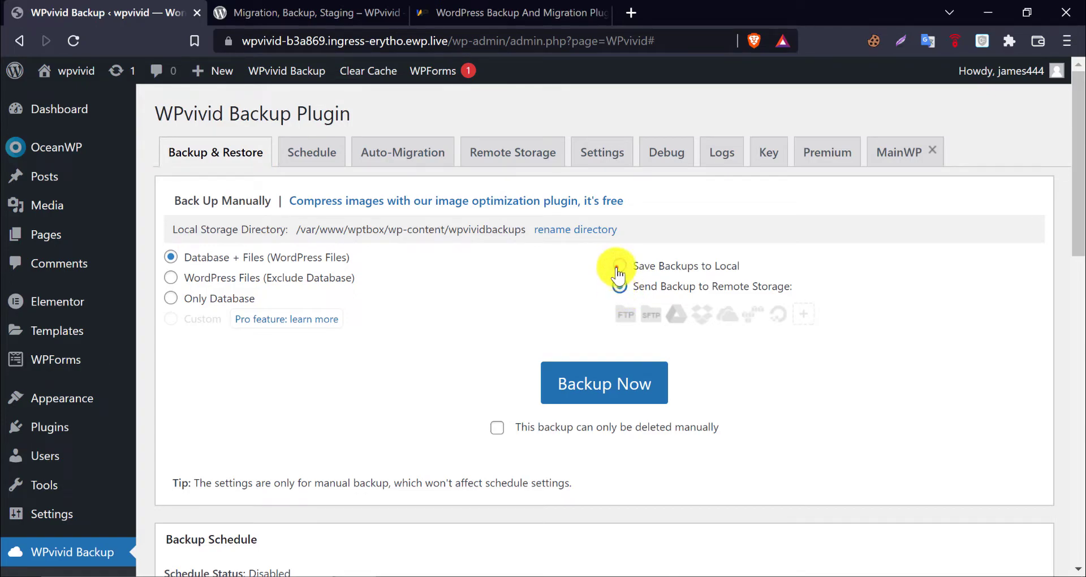
pyautogui.click(619, 271)
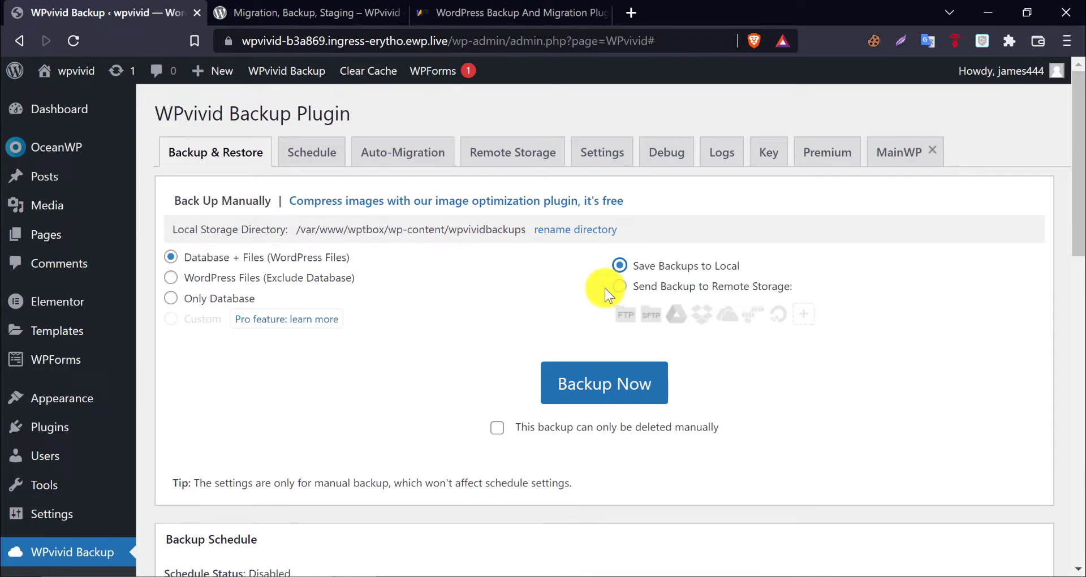
# Compare the Dropbox, OneDrive and Google Drive remote storage options, ending on Dropbox.
pyautogui.click(512, 168)
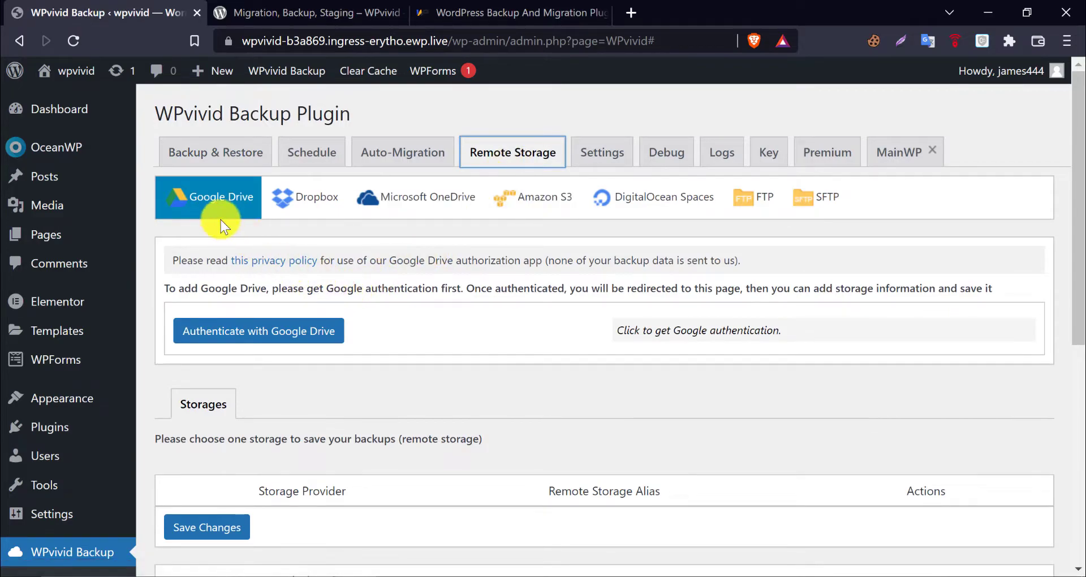
pyautogui.click(300, 197)
pyautogui.click(393, 198)
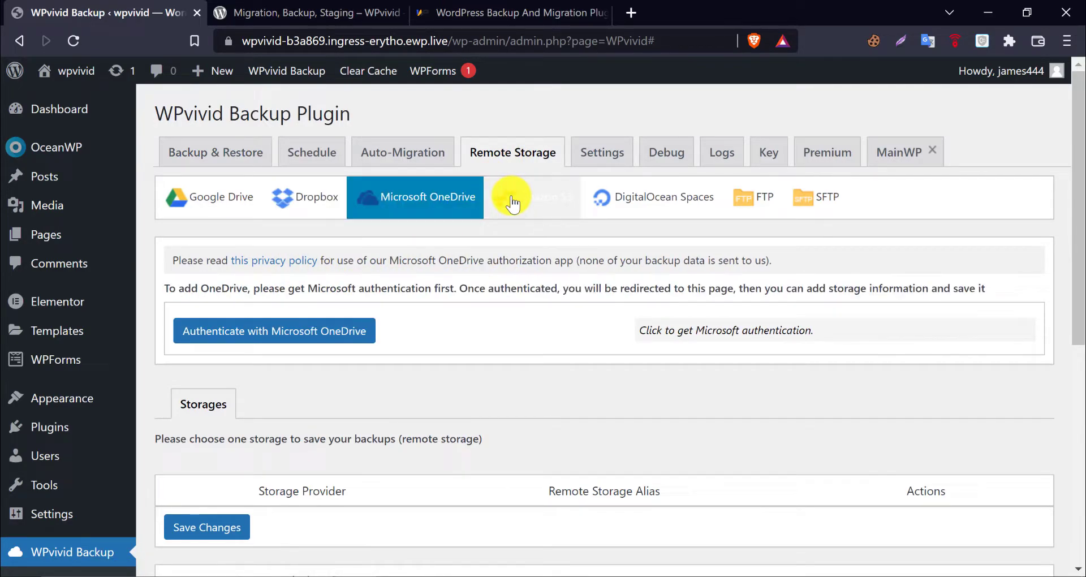
pyautogui.click(297, 201)
pyautogui.click(208, 212)
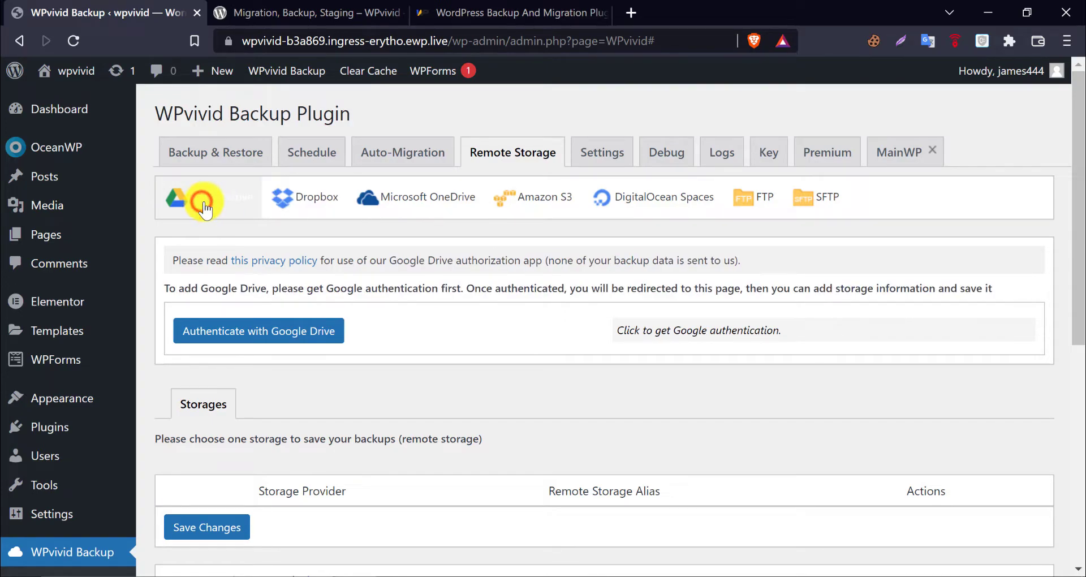
pyautogui.click(294, 205)
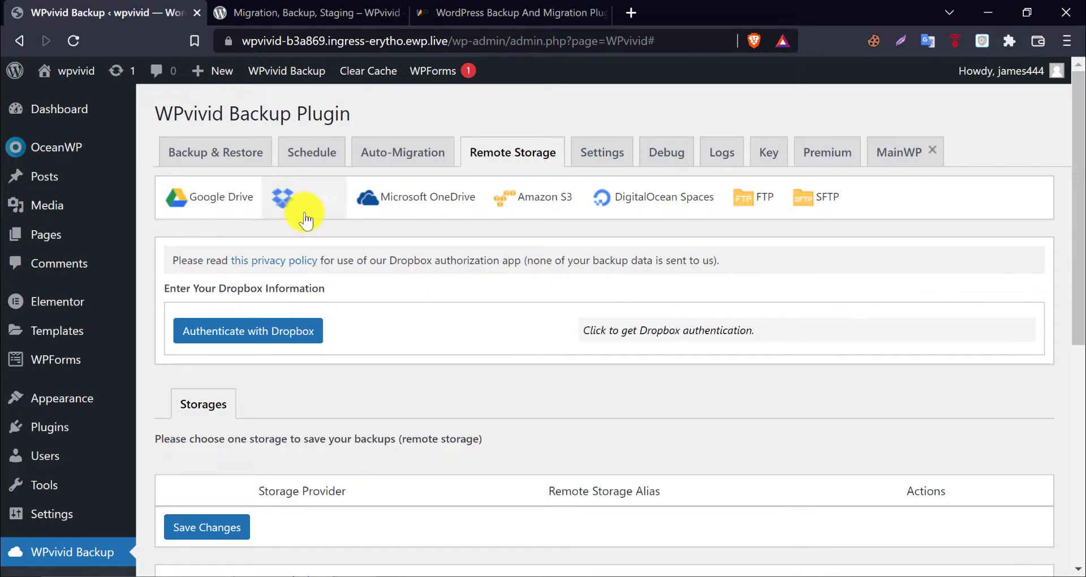
# Allow WPvivid access to its Dropbox app folder, then log back into WordPress with Remember Me.
pyautogui.click(246, 338)
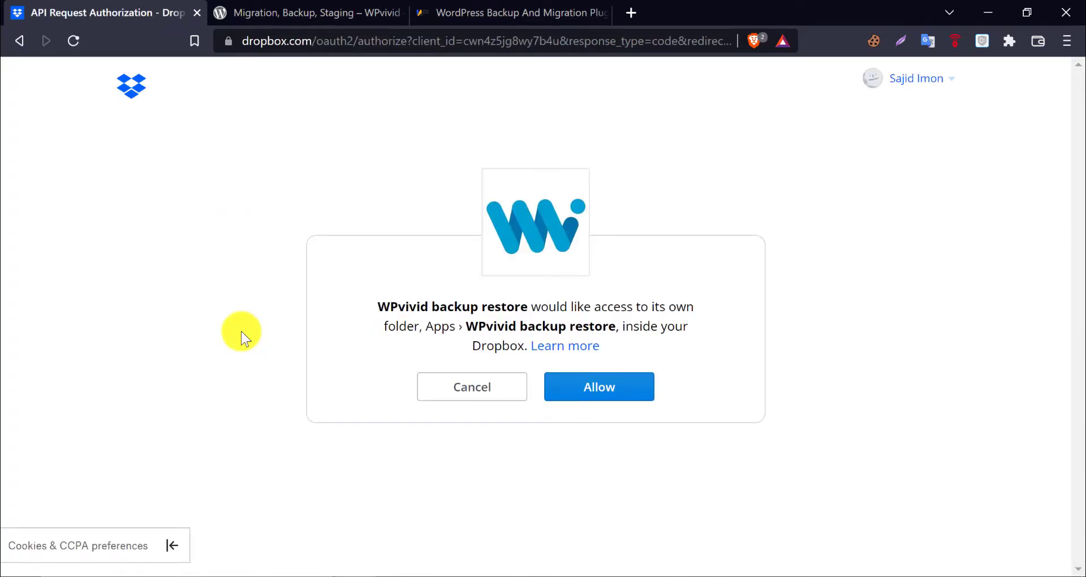
pyautogui.click(578, 388)
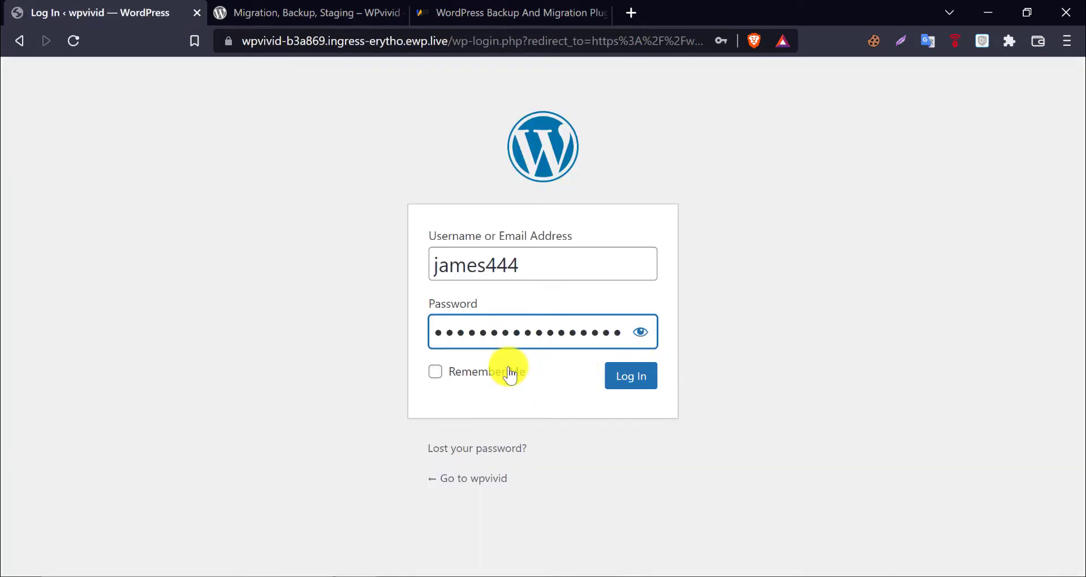
pyautogui.click(505, 371)
pyautogui.click(629, 376)
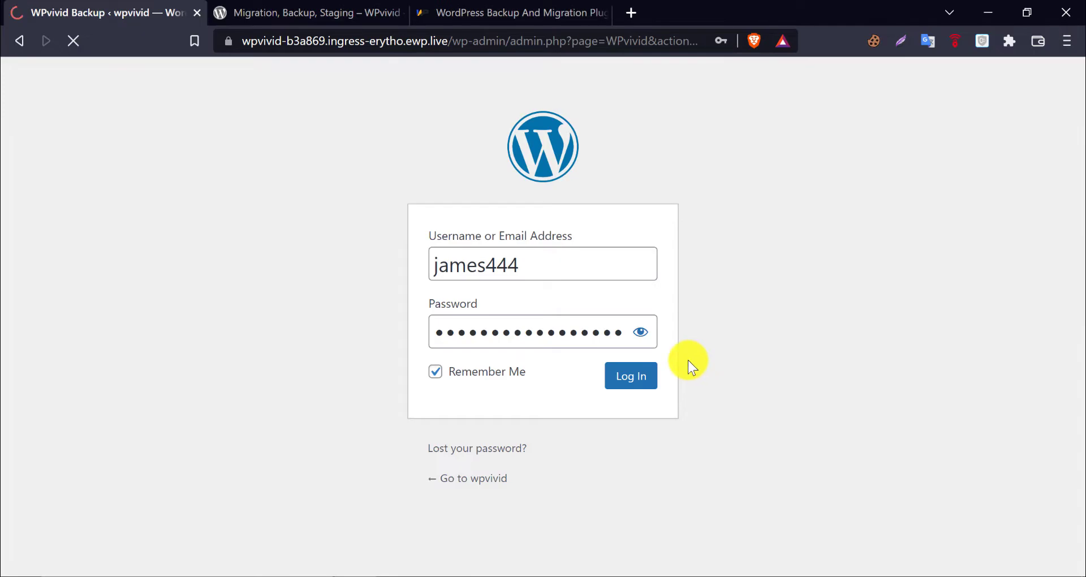
# Add the Dropbox storage with alias 'dropbox' as the default remote storage.
pyautogui.scroll(-4, 303, 201)
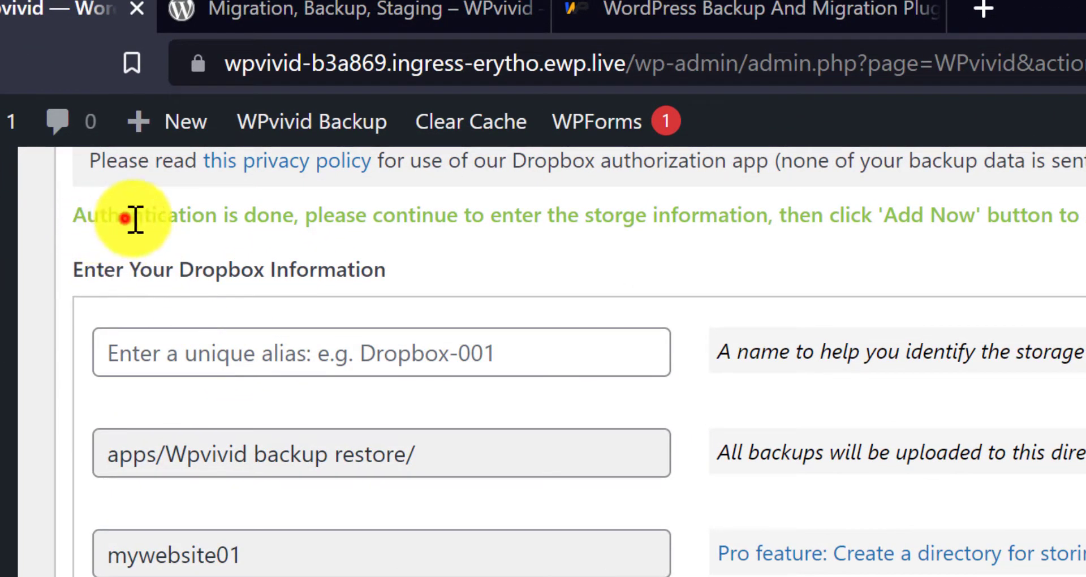
pyautogui.moveTo(125, 218); pyautogui.dragTo(1074, 215)
pyautogui.click(885, 206)
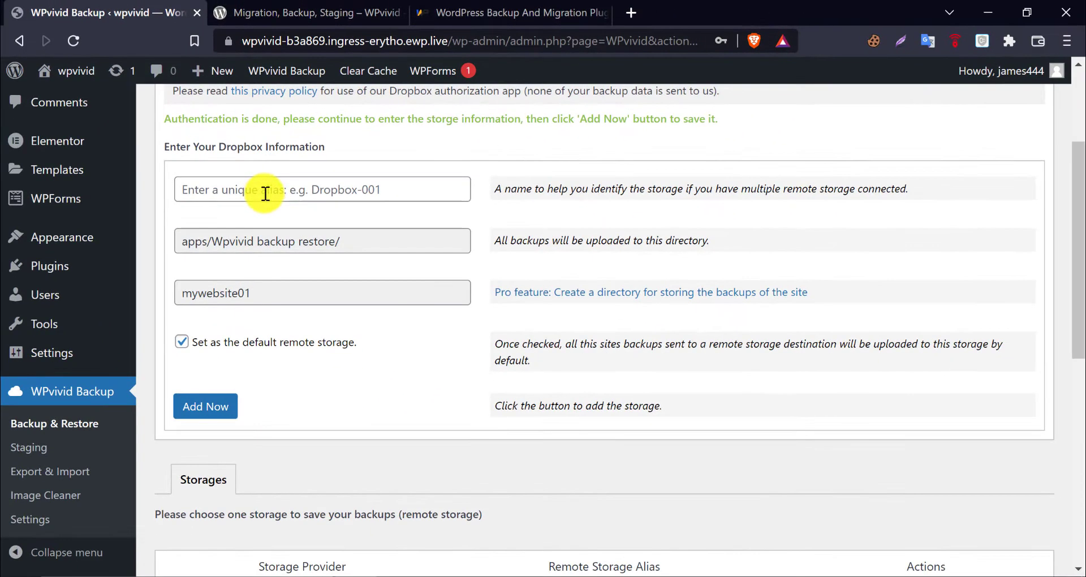
pyautogui.click(263, 191)
pyautogui.write('d')
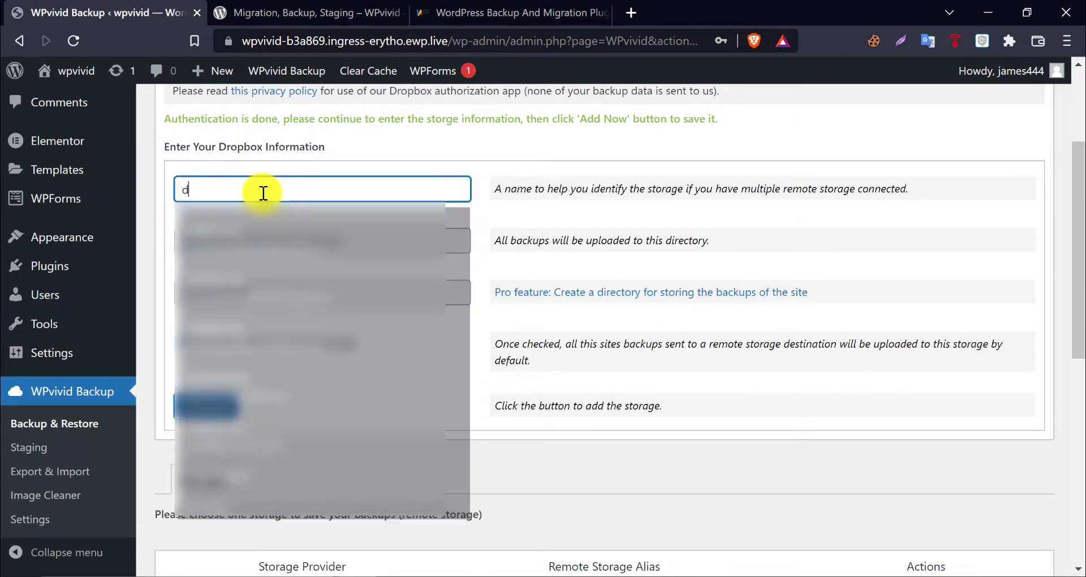
pyautogui.press('Escape')
pyautogui.write('ropbox')
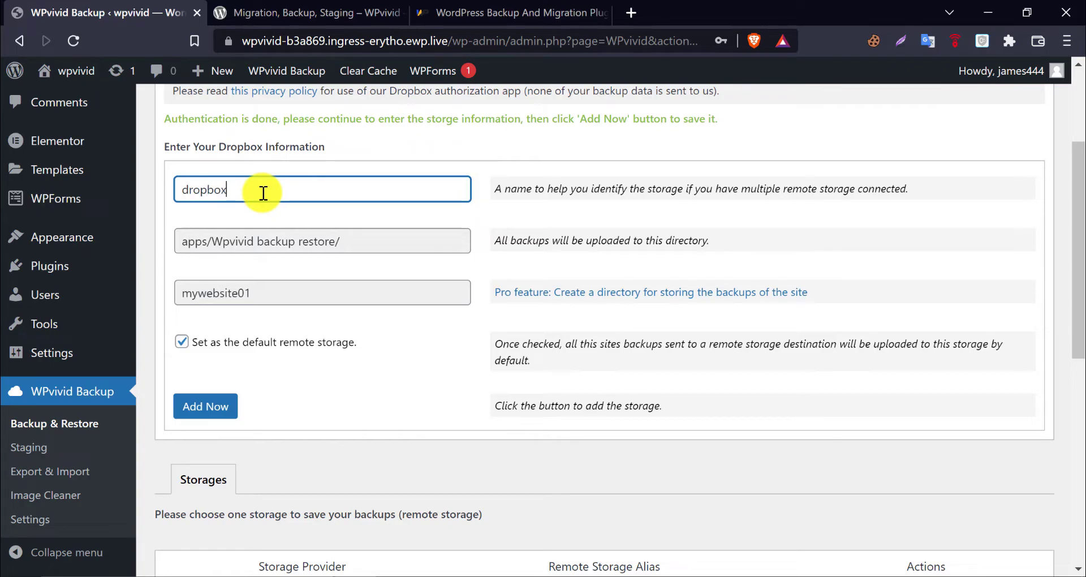
pyautogui.click(210, 406)
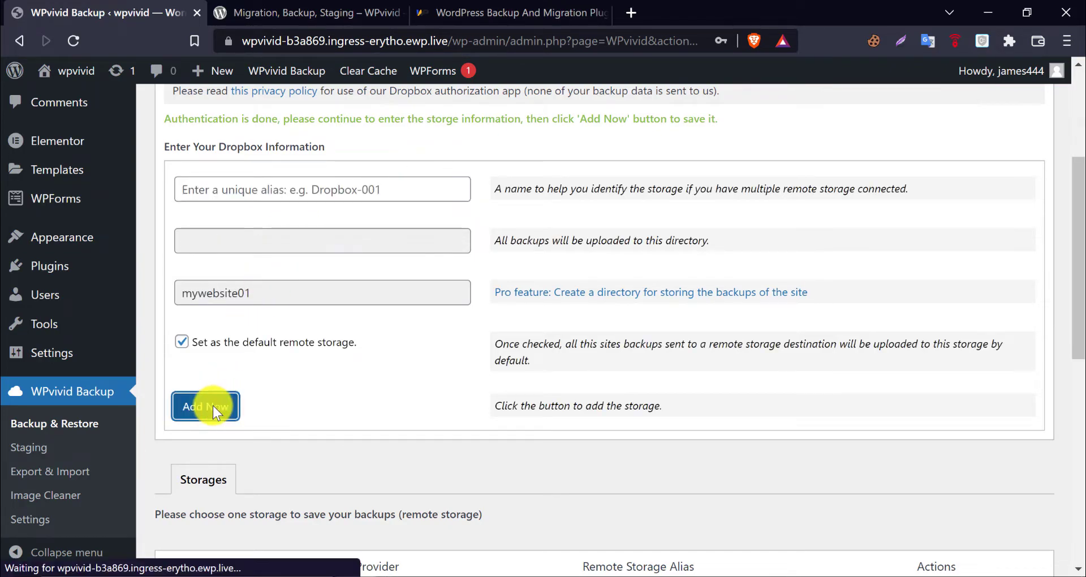
pyautogui.scroll(-3, 254, 400)
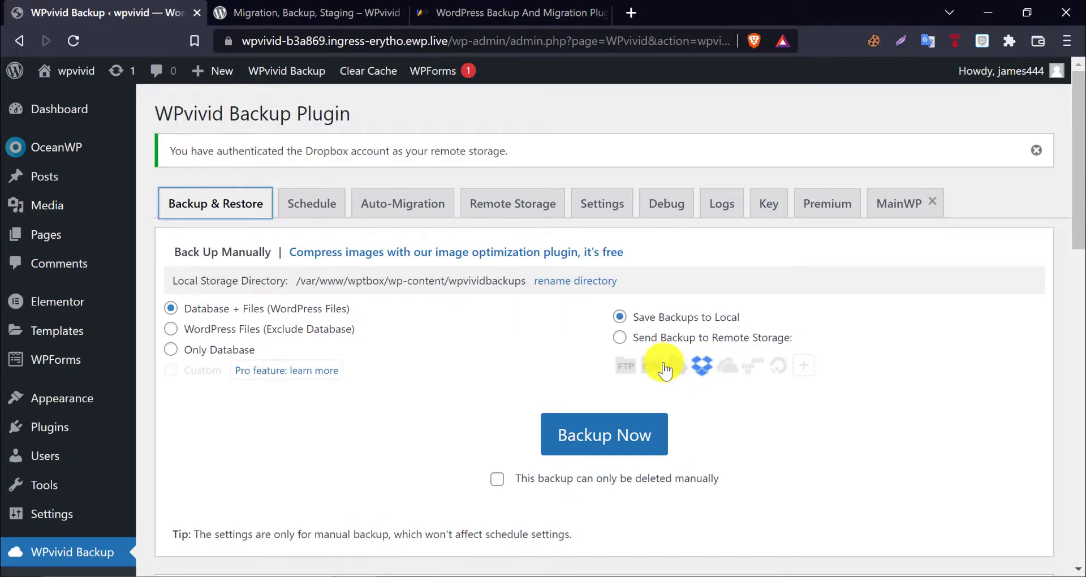
# View WPvivid's Advanced Settings, leaving shared-hosting optimization mode off.
pyautogui.click(574, 220)
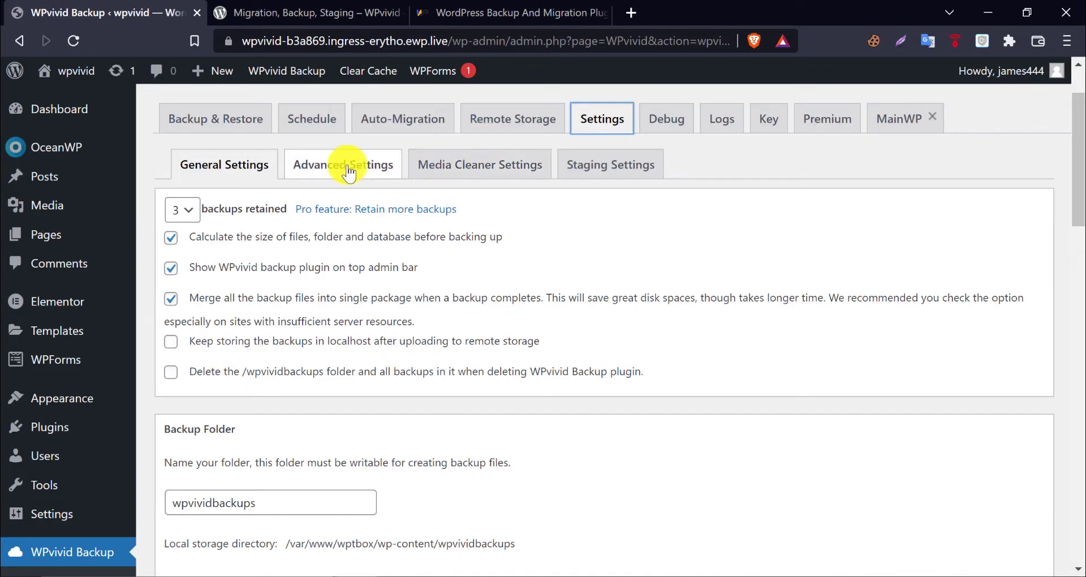
pyautogui.click(345, 168)
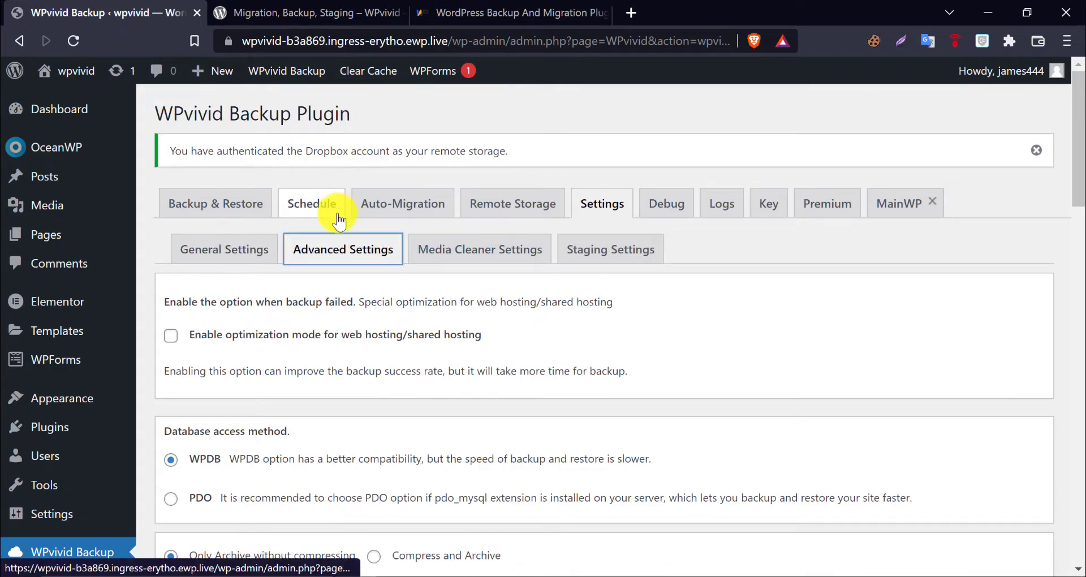
pyautogui.scroll(-3, 289, 214)
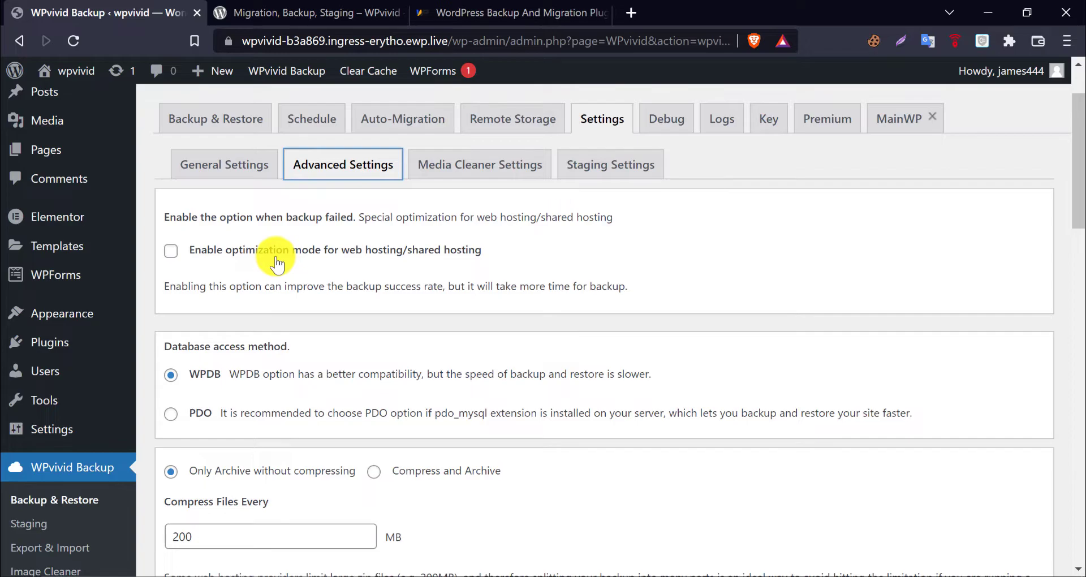
pyautogui.click(172, 250)
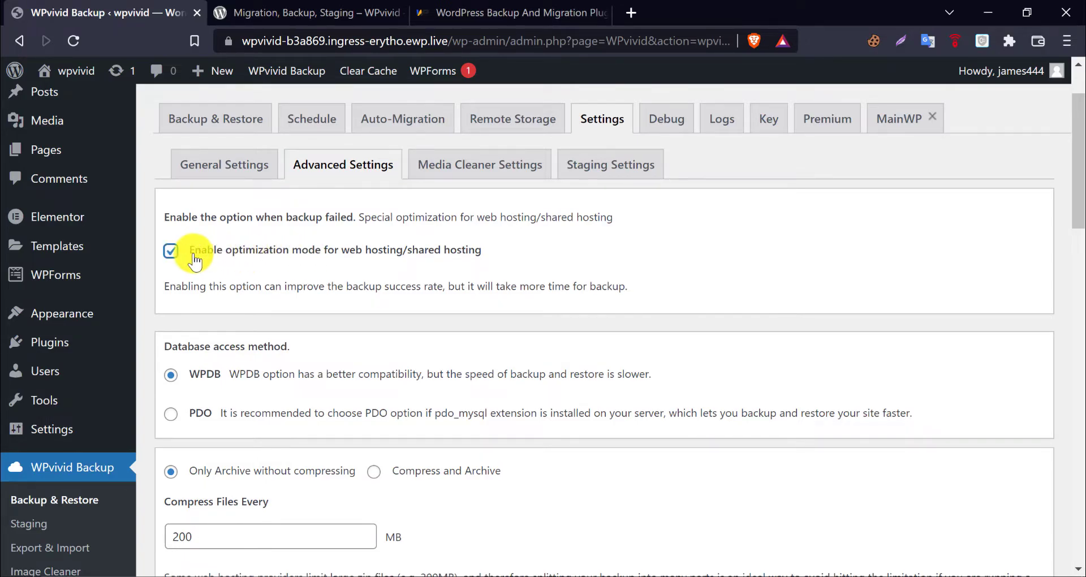
pyautogui.click(171, 250)
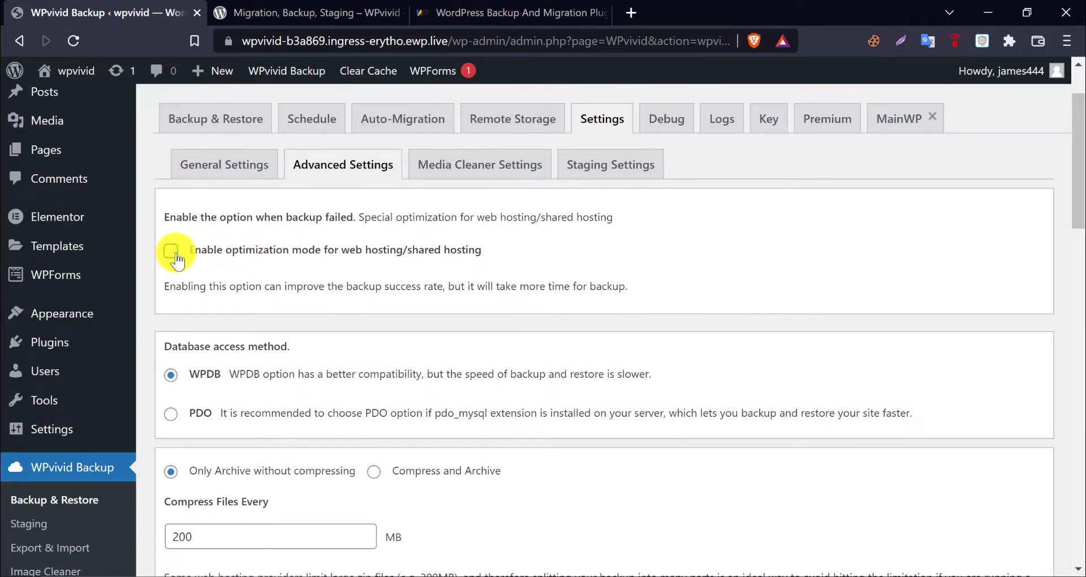
# Select Compress and Archive for backups and save the advanced settings.
pyautogui.scroll(-3, 277, 277)
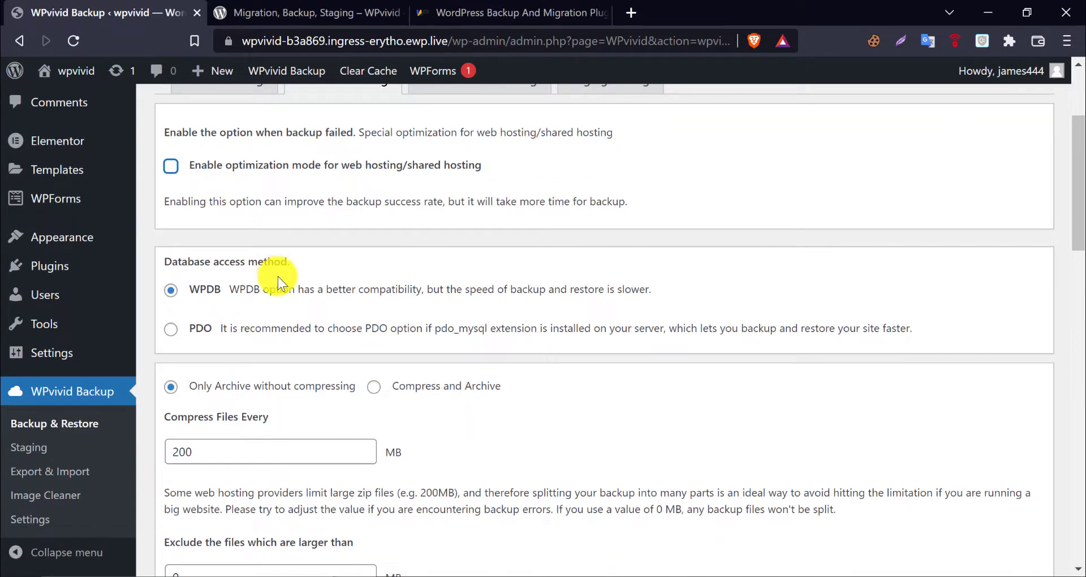
pyautogui.scroll(-1, 288, 294)
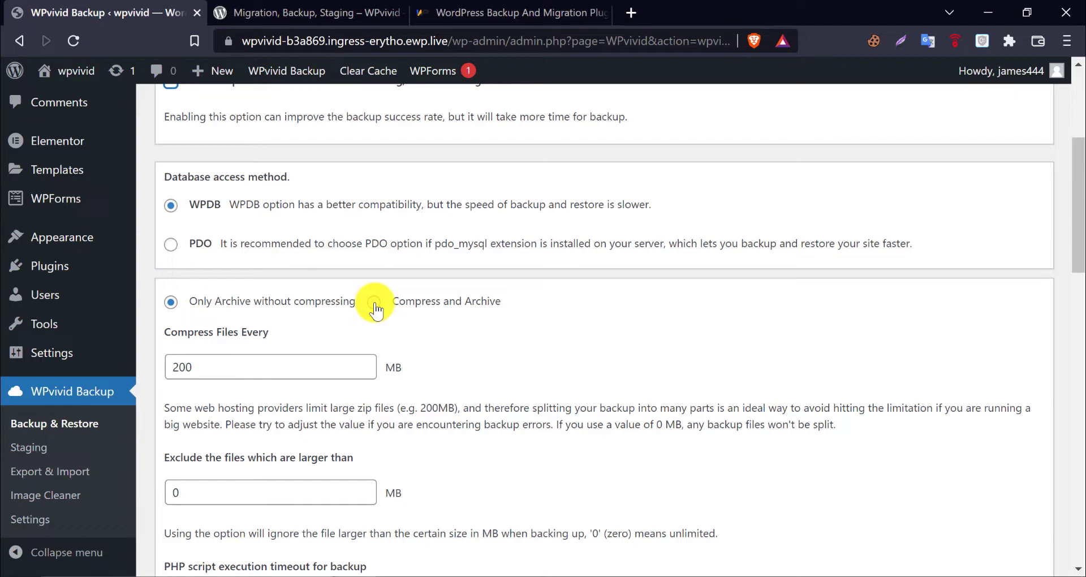
pyautogui.click(374, 303)
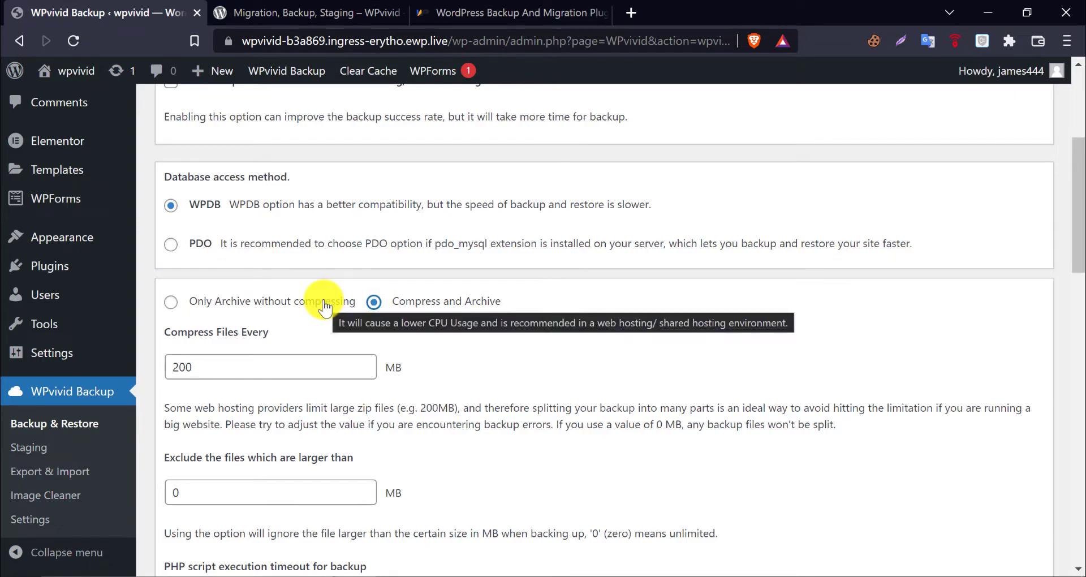
pyautogui.scroll(-3, 236, 214)
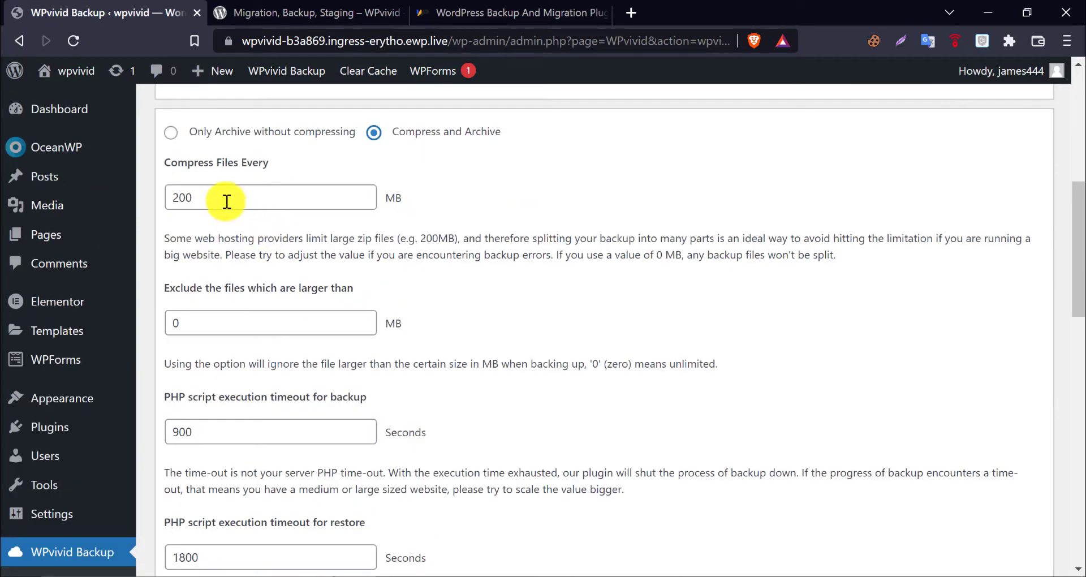
pyautogui.scroll(-1, 226, 201)
pyautogui.scroll(-2, 226, 215)
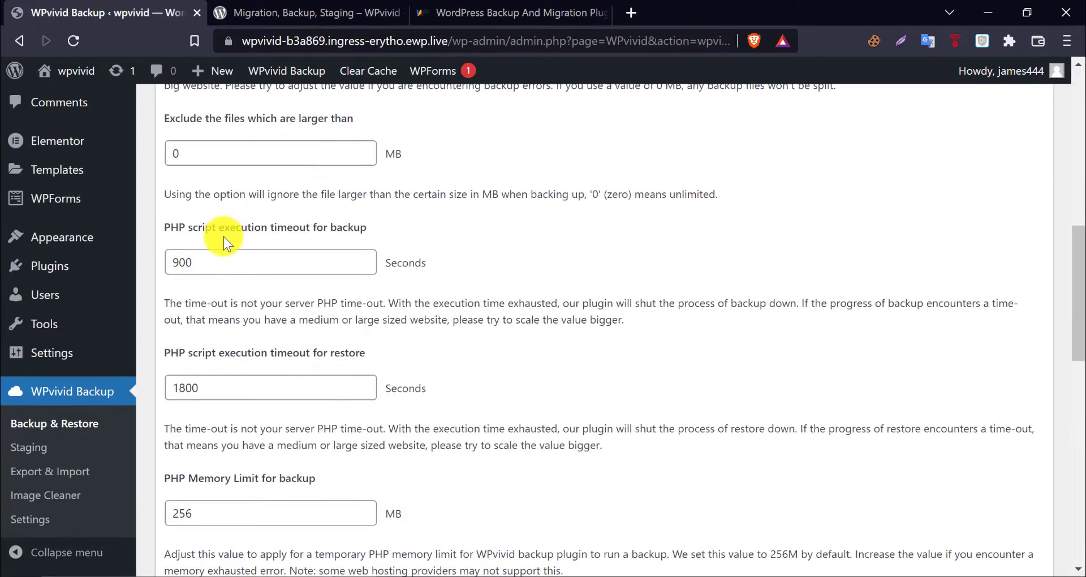
pyautogui.scroll(-2, 206, 270)
pyautogui.scroll(-1, 207, 272)
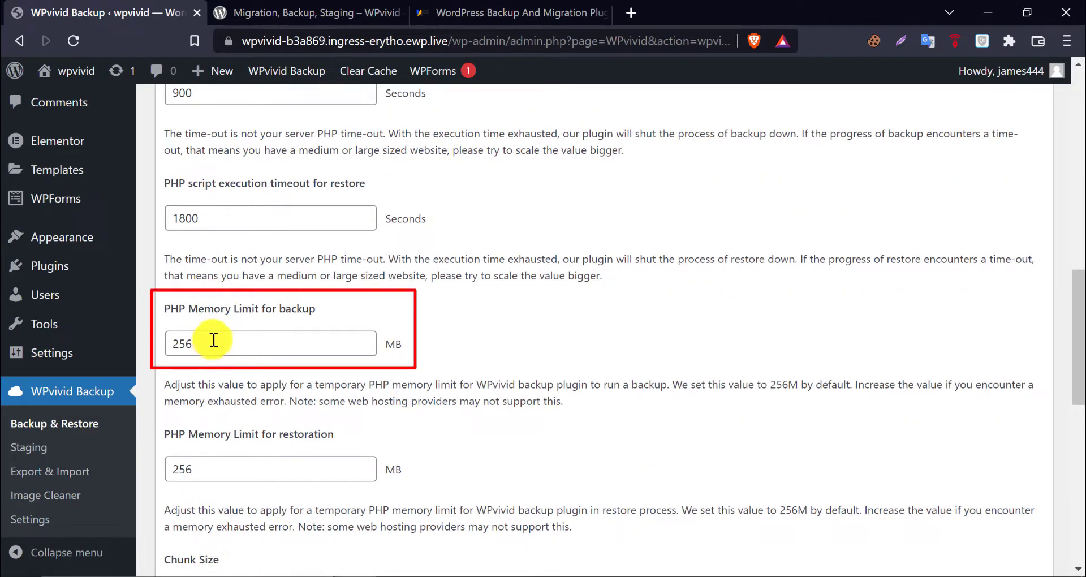
pyautogui.scroll(-5, 448, 334)
pyautogui.scroll(6, 460, 327)
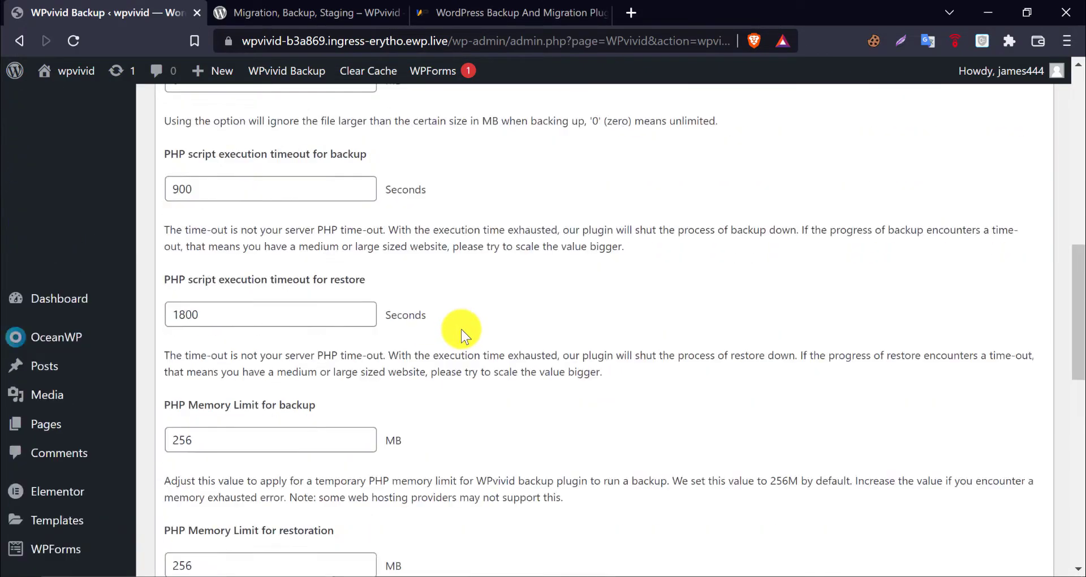
pyautogui.scroll(8, 463, 335)
pyautogui.scroll(-10, 461, 332)
pyautogui.scroll(-7, 288, 375)
pyautogui.scroll(-1, 228, 339)
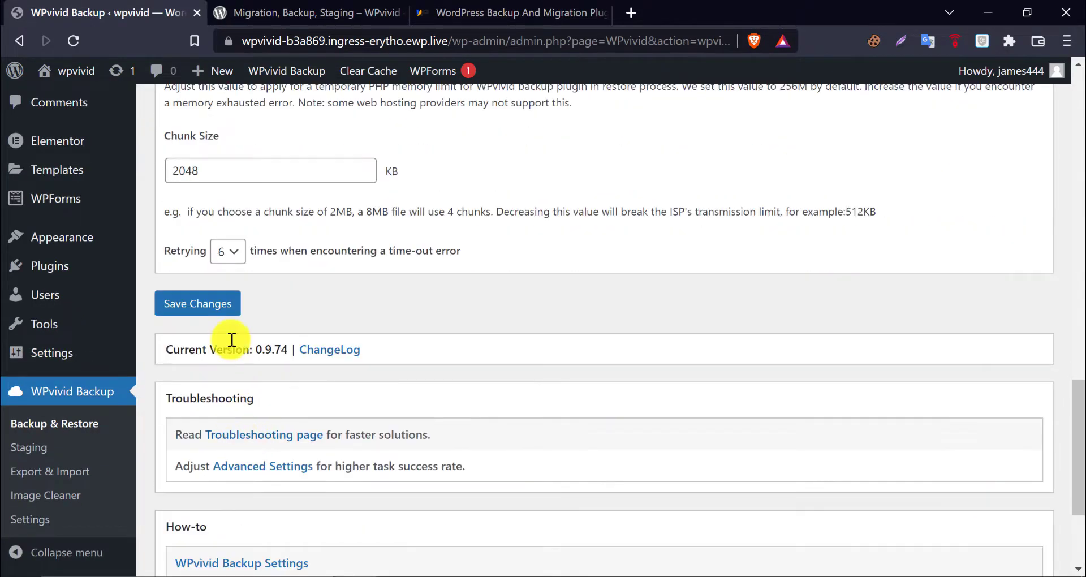
pyautogui.click(217, 309)
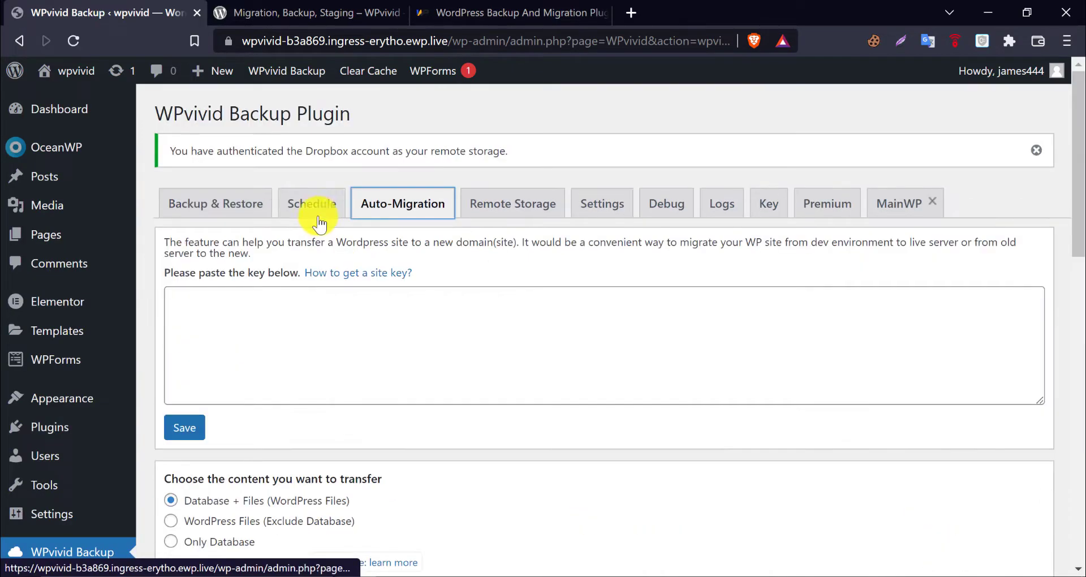
# Enable a Weekly backup schedule sending backups to remote storage, and save it.
pyautogui.click(311, 206)
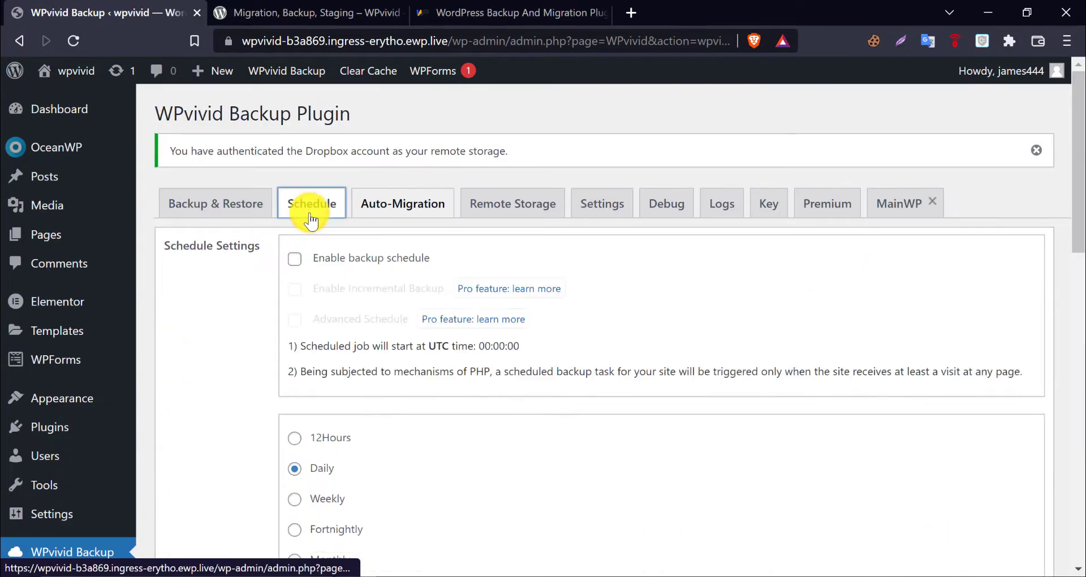
pyautogui.click(295, 259)
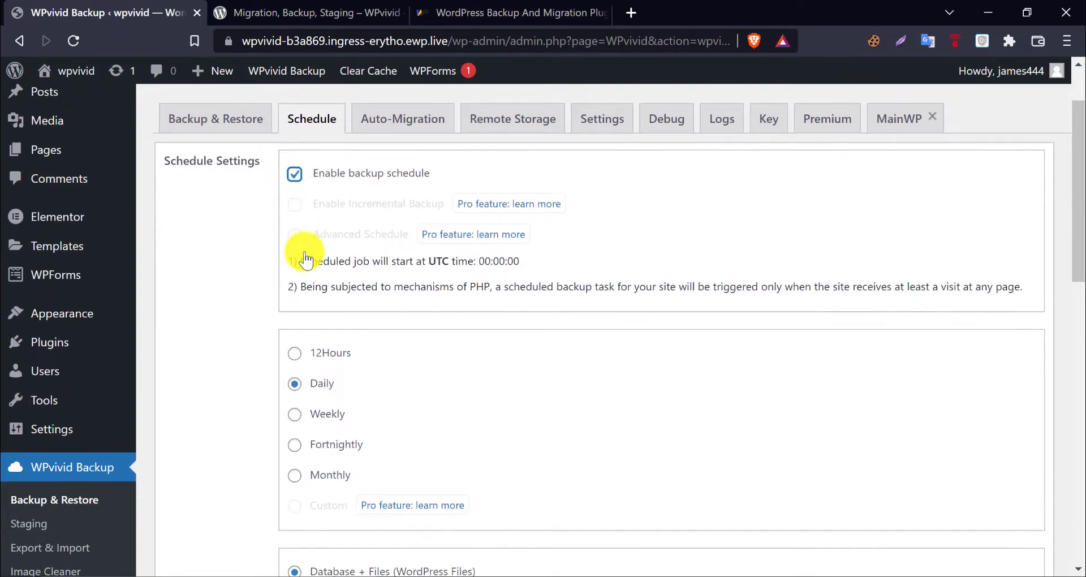
pyautogui.scroll(-3, 303, 256)
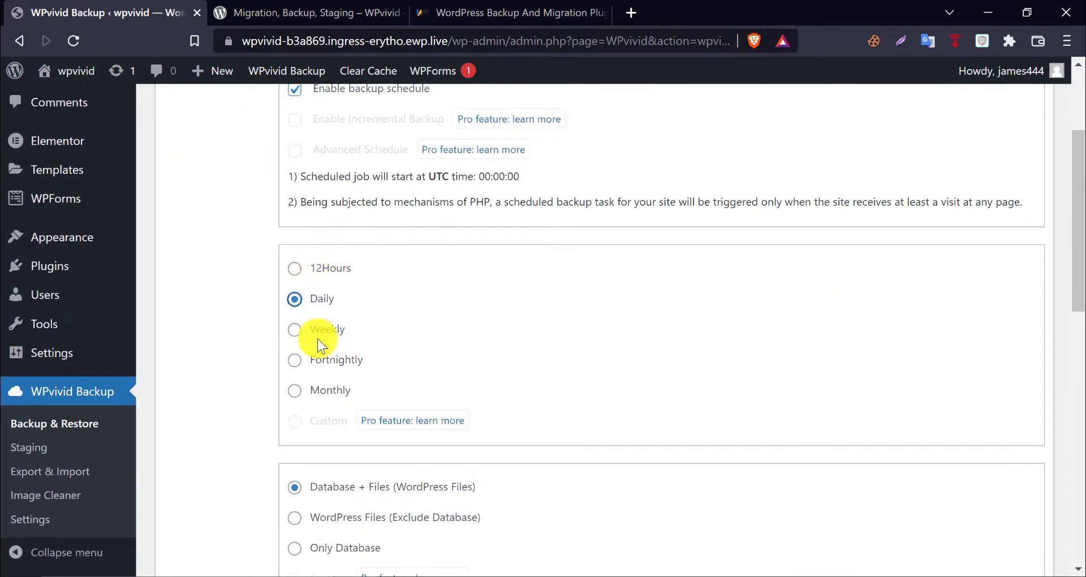
pyautogui.click(317, 332)
pyautogui.click(314, 269)
pyautogui.click(316, 335)
pyautogui.scroll(-3, 317, 337)
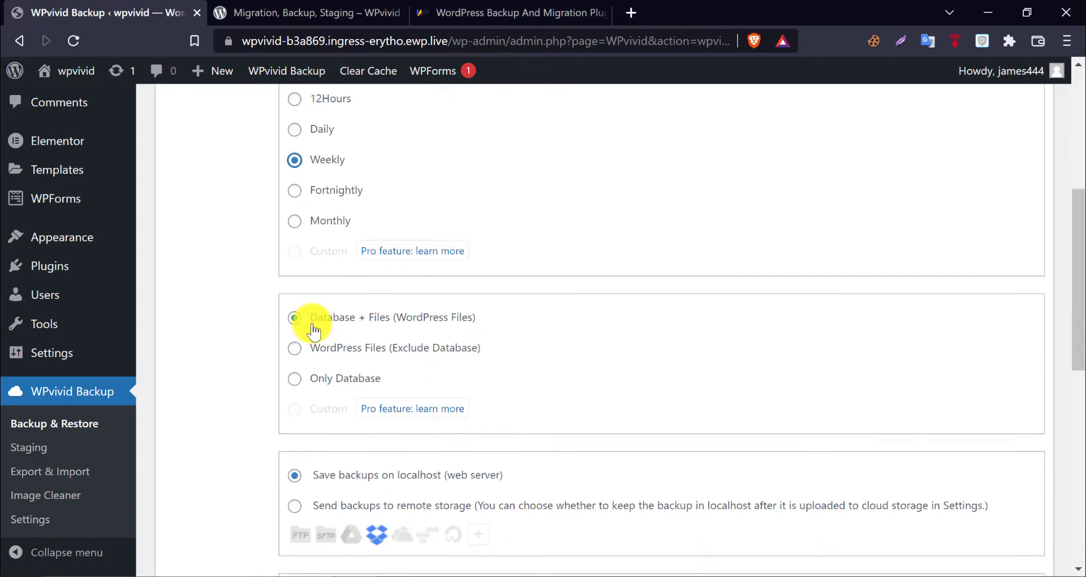
pyautogui.scroll(-3, 399, 327)
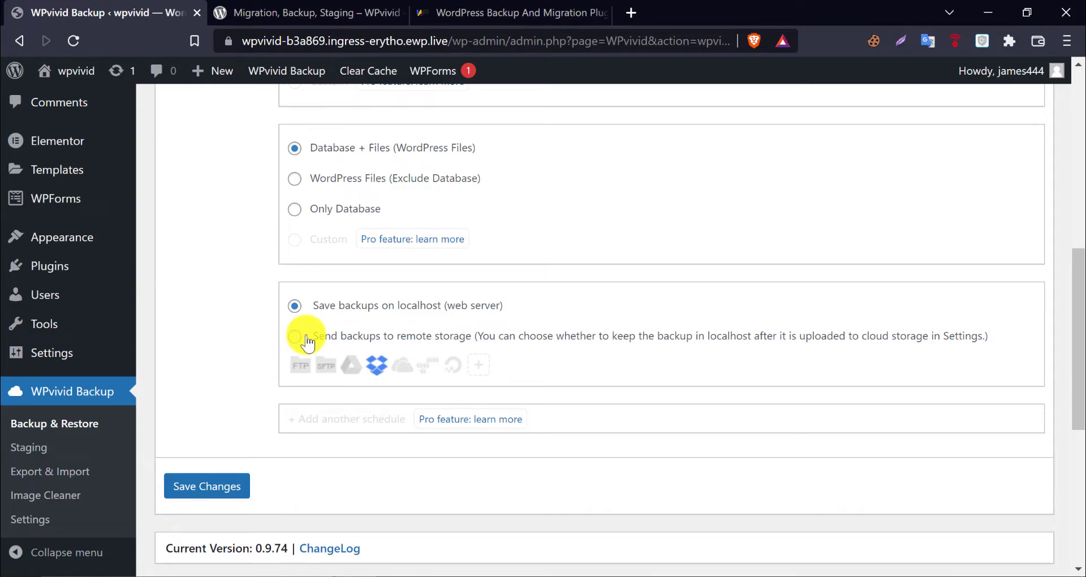
pyautogui.click(295, 336)
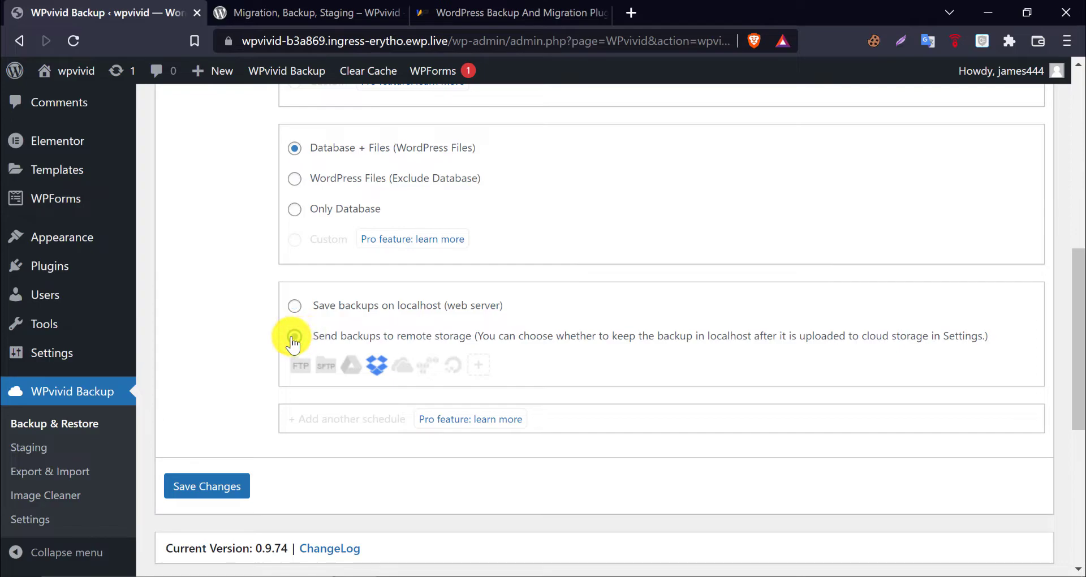
pyautogui.click(187, 492)
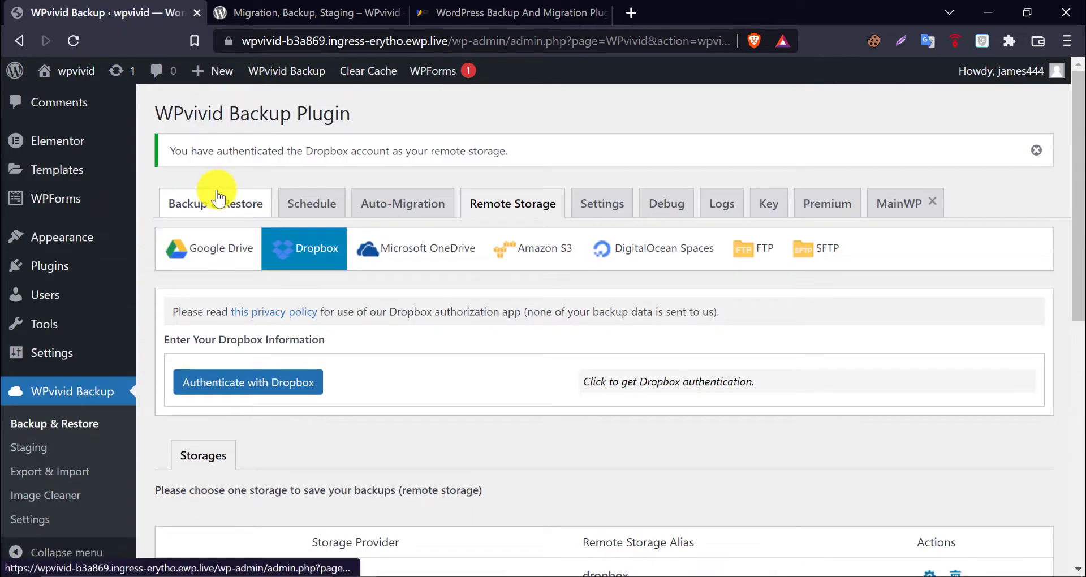
# Run a manual Database + Files backup to remote storage and dismiss the Dropbox notice.
pyautogui.click(217, 200)
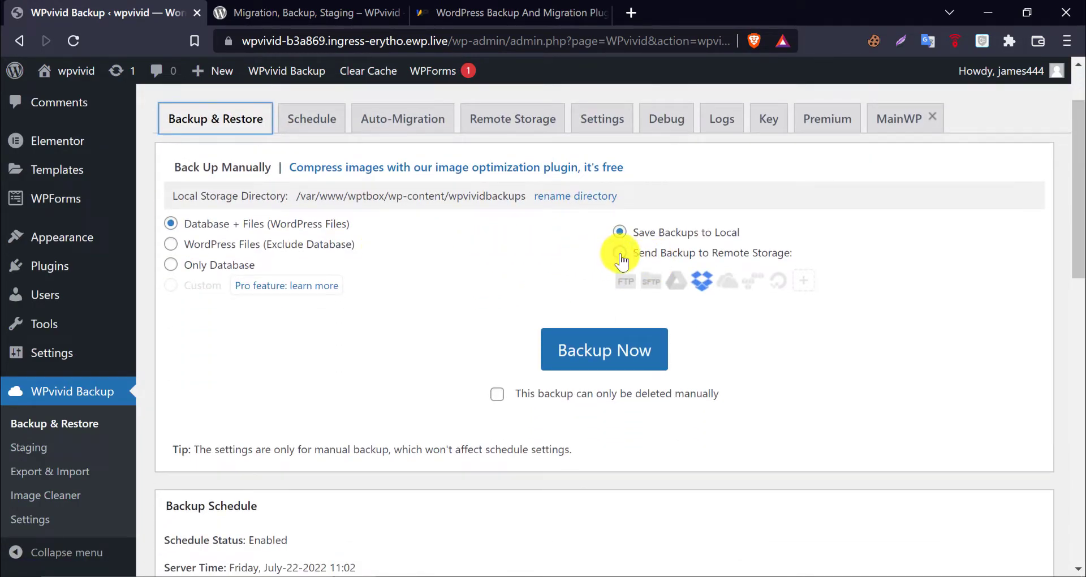
pyautogui.click(620, 252)
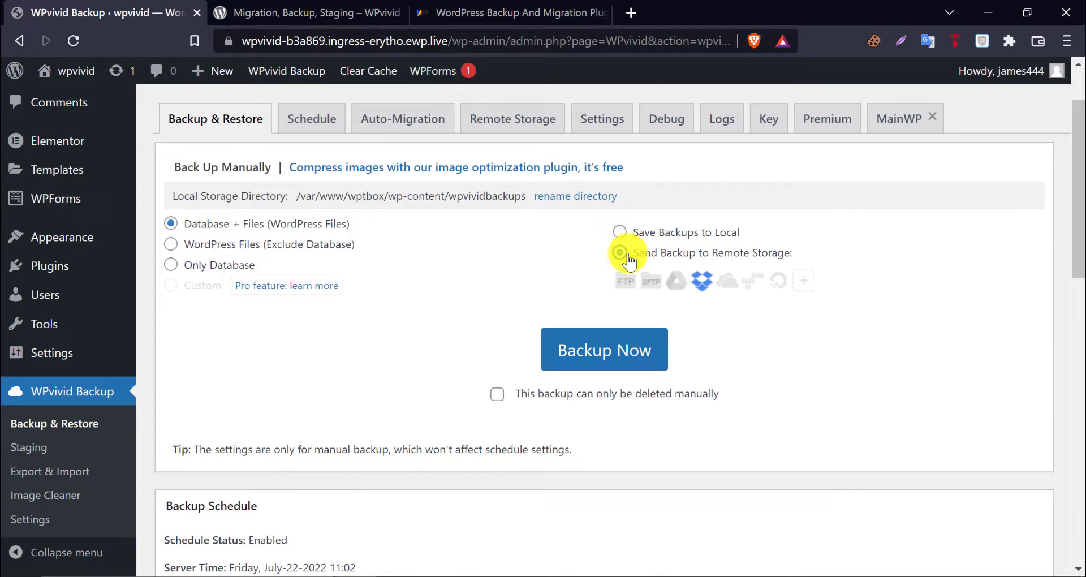
pyautogui.click(584, 360)
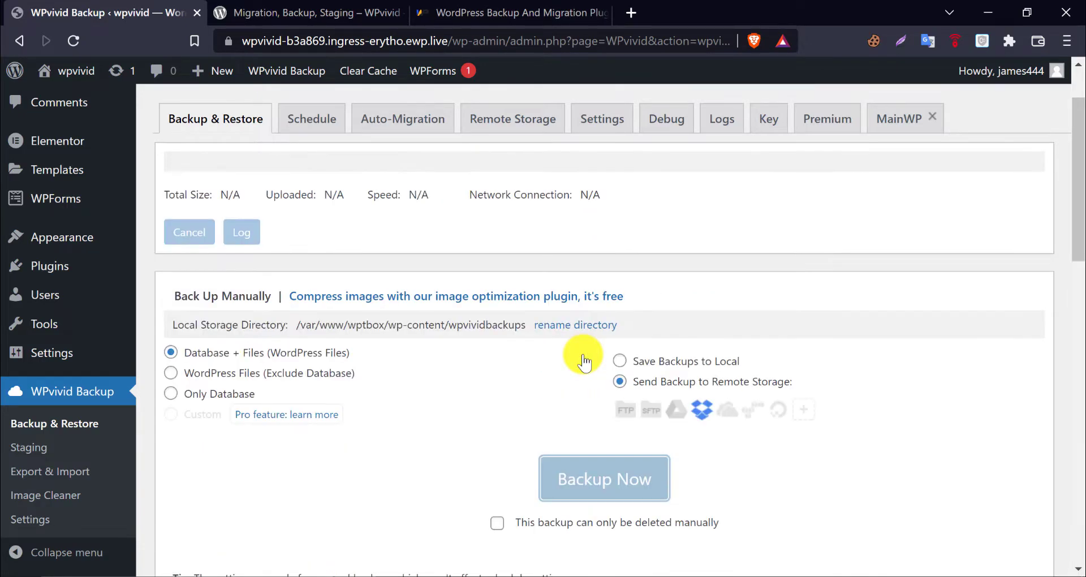
pyautogui.scroll(2, 553, 369)
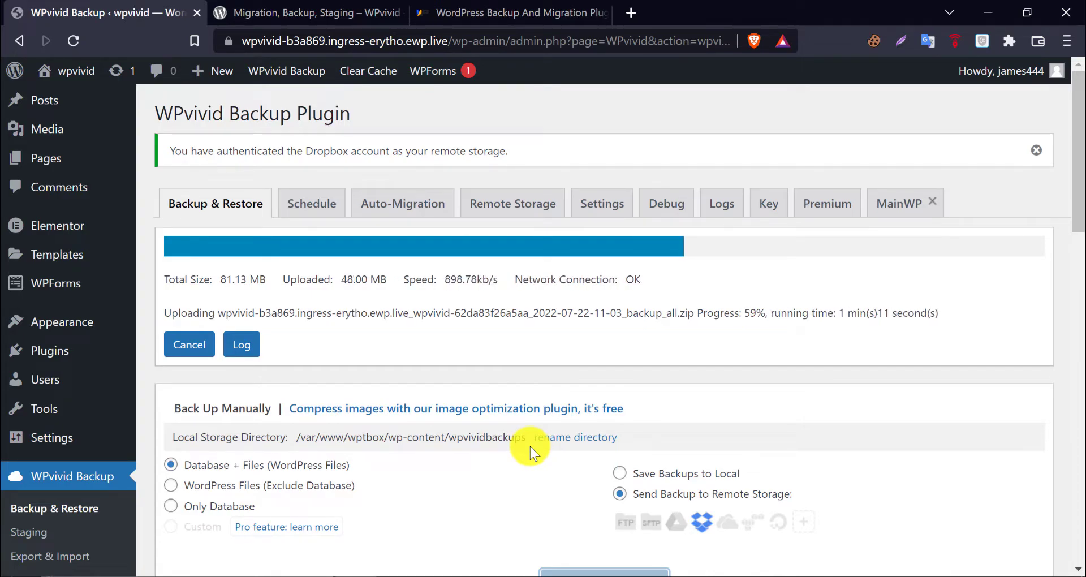
pyautogui.click(1036, 150)
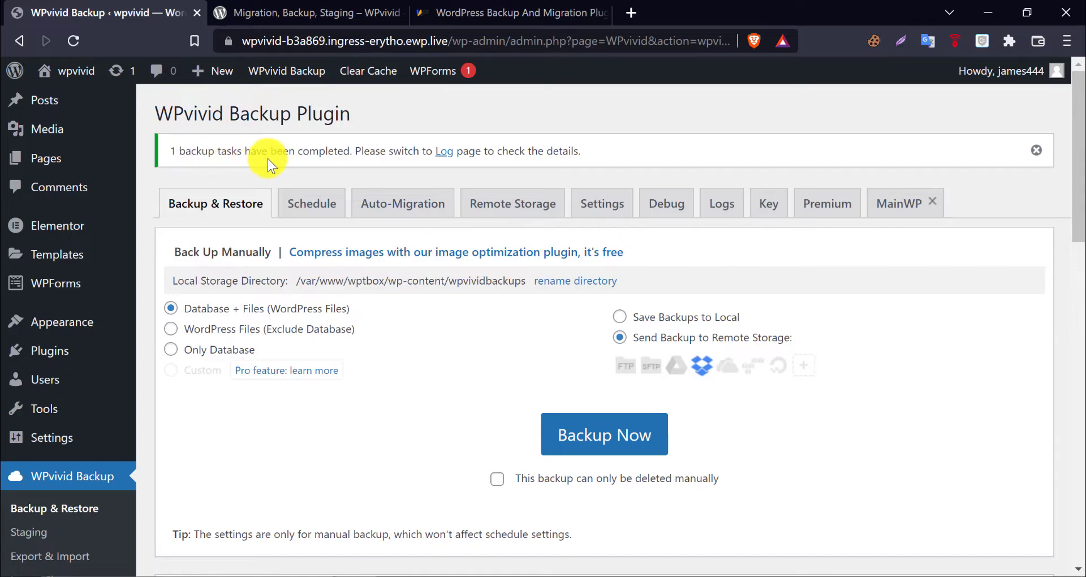
# Scan for backups and view the Jul-22-2022 backup's 81.13 MB zip details.
pyautogui.scroll(-10, 394, 288)
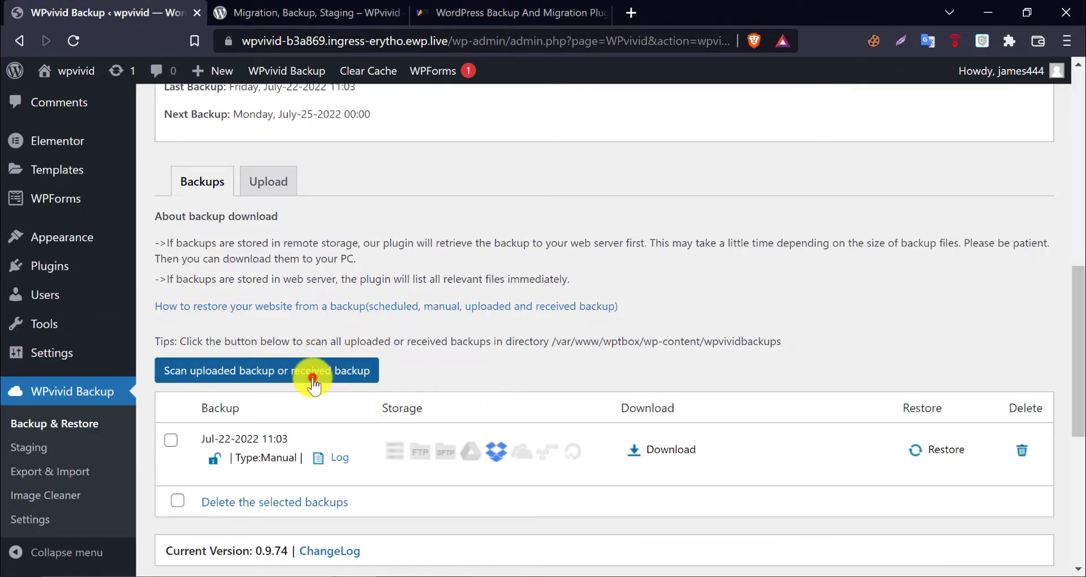
pyautogui.click(315, 371)
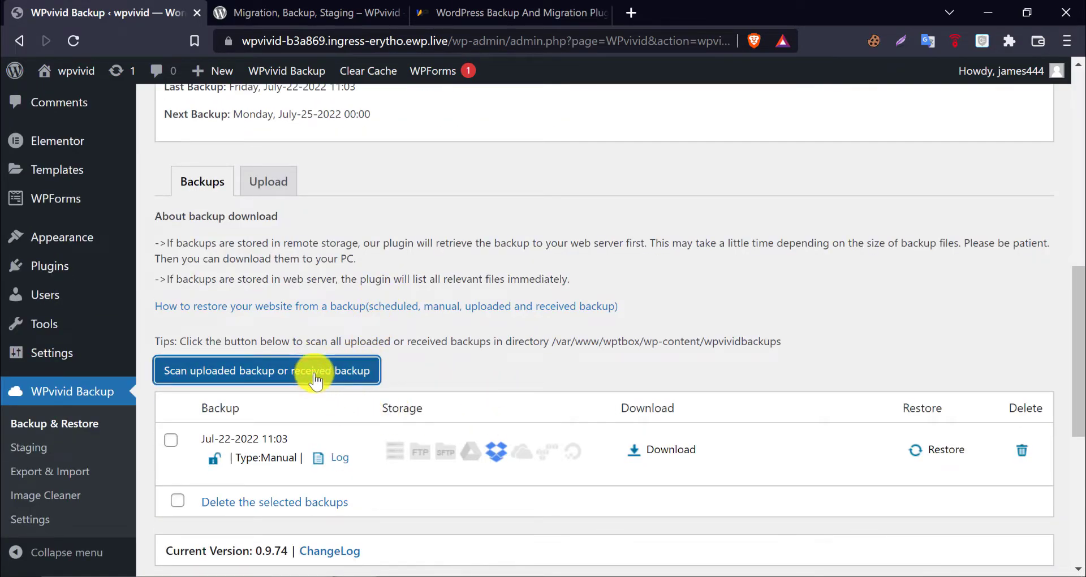
pyautogui.click(729, 452)
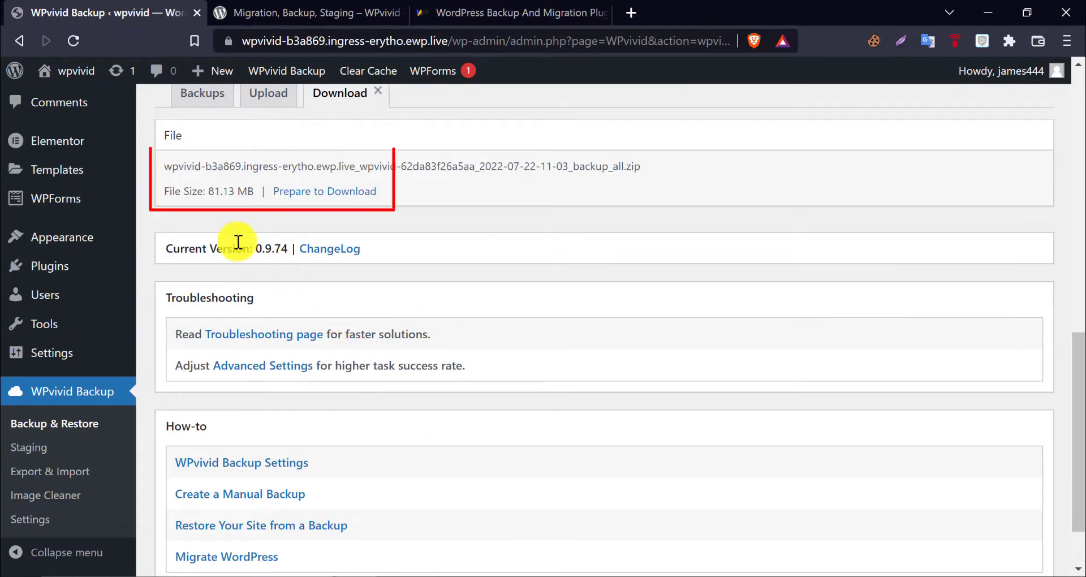
pyautogui.moveTo(208, 191); pyautogui.dragTo(253, 193)
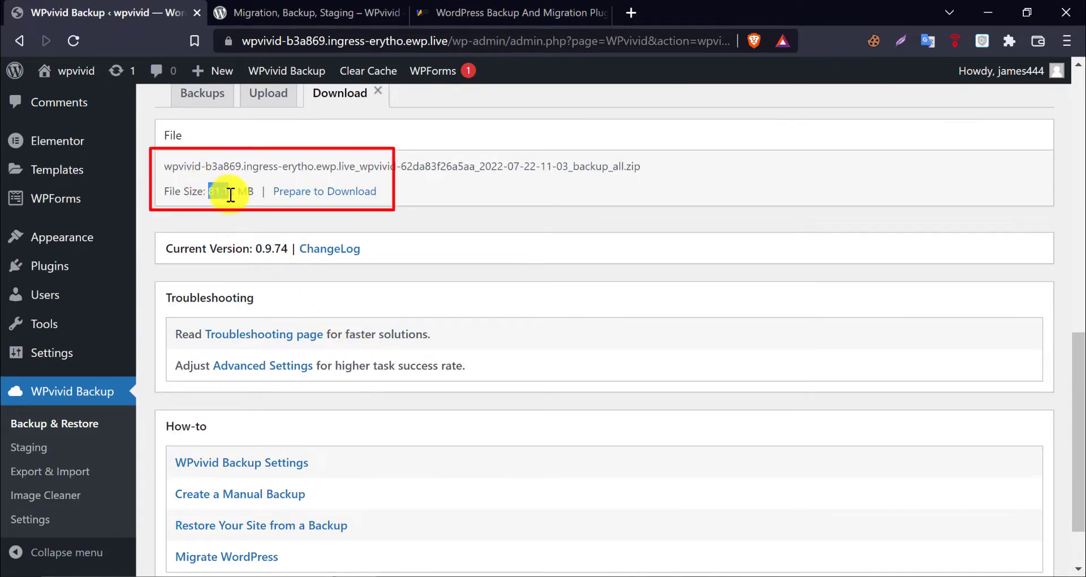
pyautogui.click(416, 226)
pyautogui.scroll(3, 380, 245)
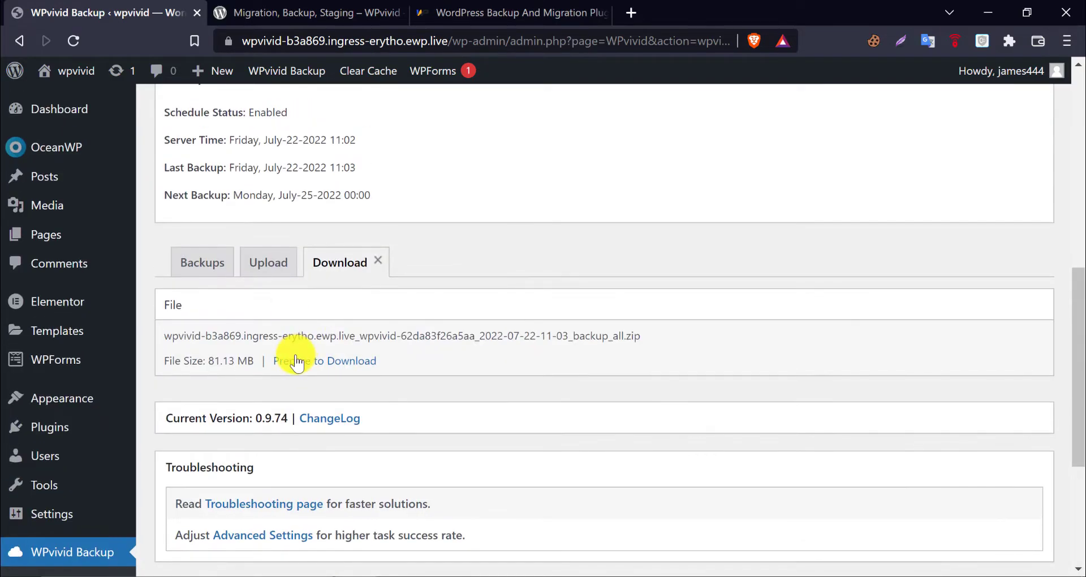
pyautogui.click(230, 260)
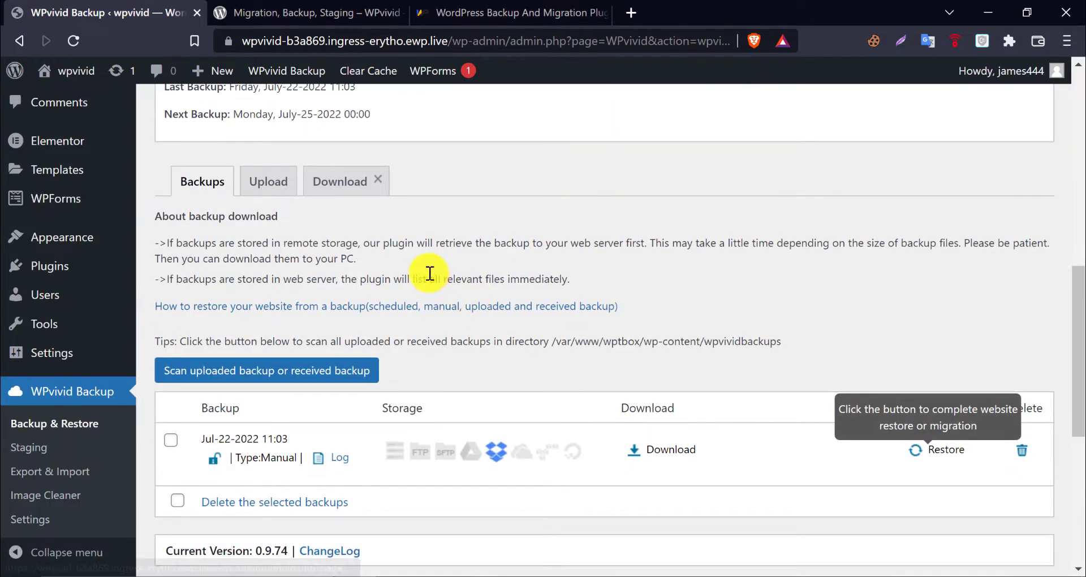
pyautogui.moveTo(62, 237)
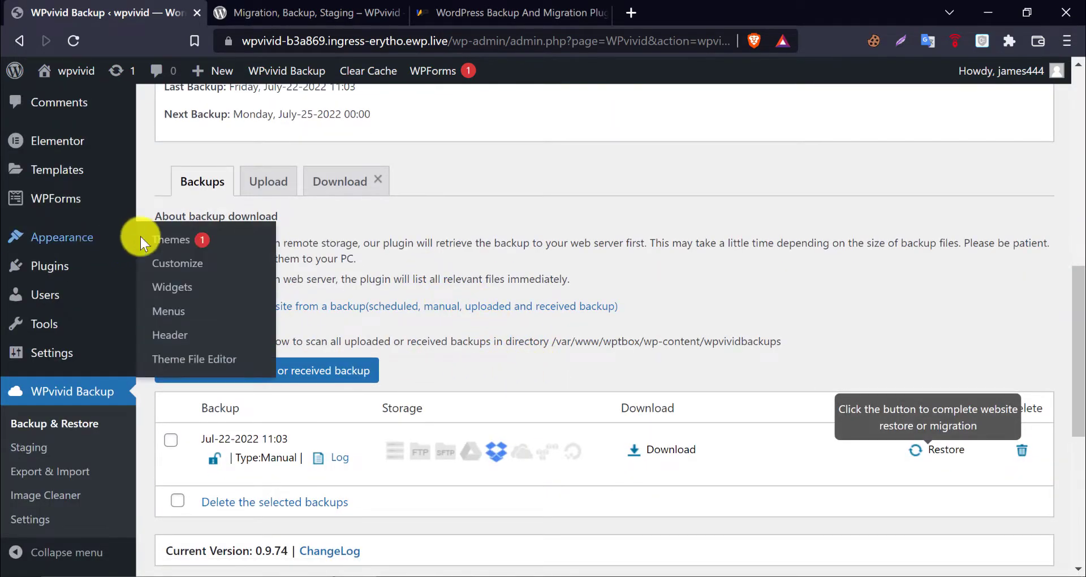
# Delete the Astra theme from a Themes page opened in a new tab.
pyautogui.middleClick(206, 242)
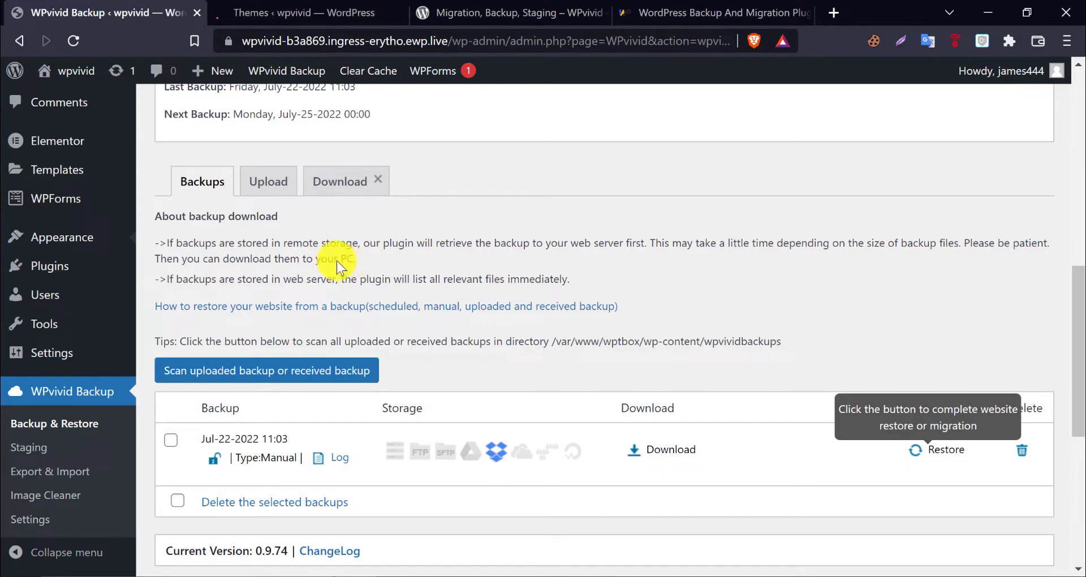
pyautogui.hotkey('ctrl', 'Tab')
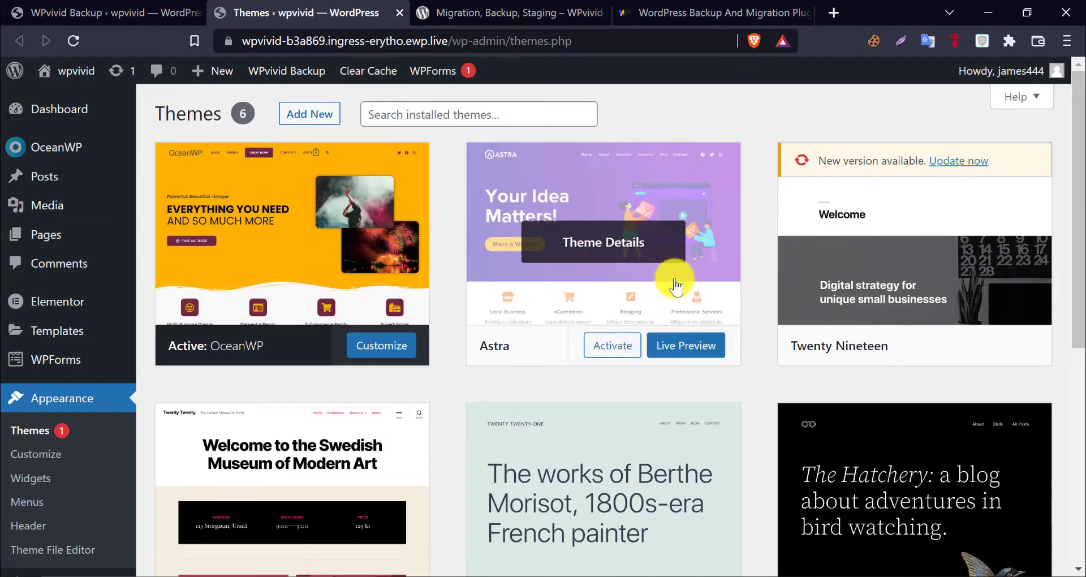
pyautogui.click(668, 281)
pyautogui.click(1018, 537)
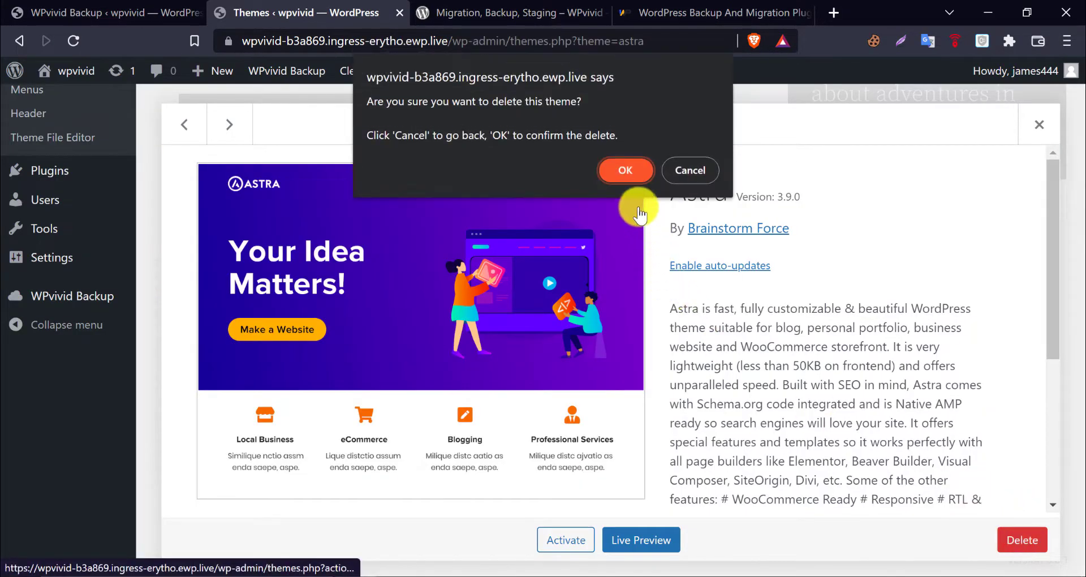
pyautogui.click(622, 178)
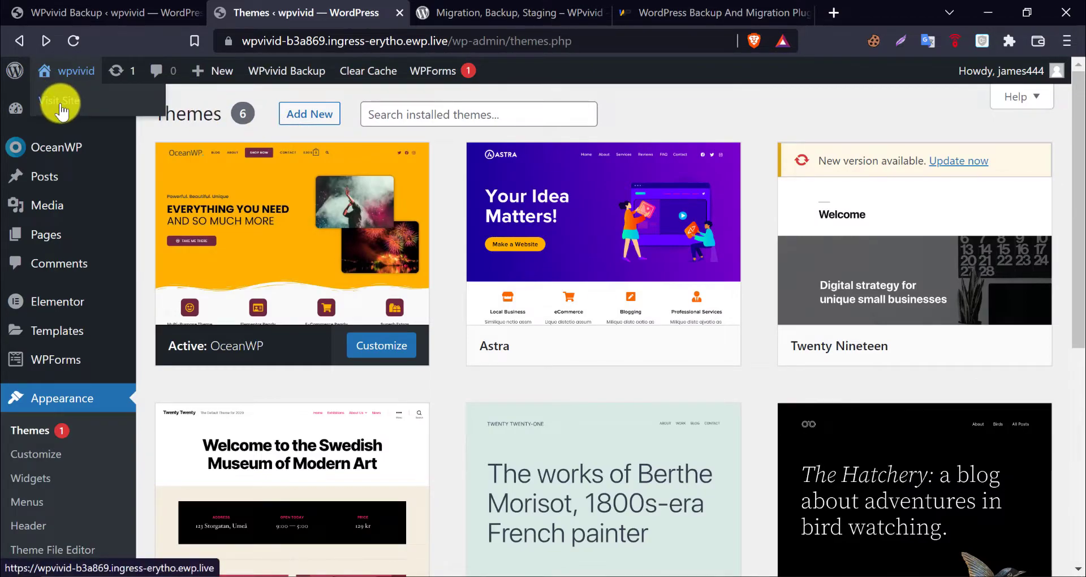
# Open the live site's front page in a new tab and switch to it.
pyautogui.rightClick(61, 112)
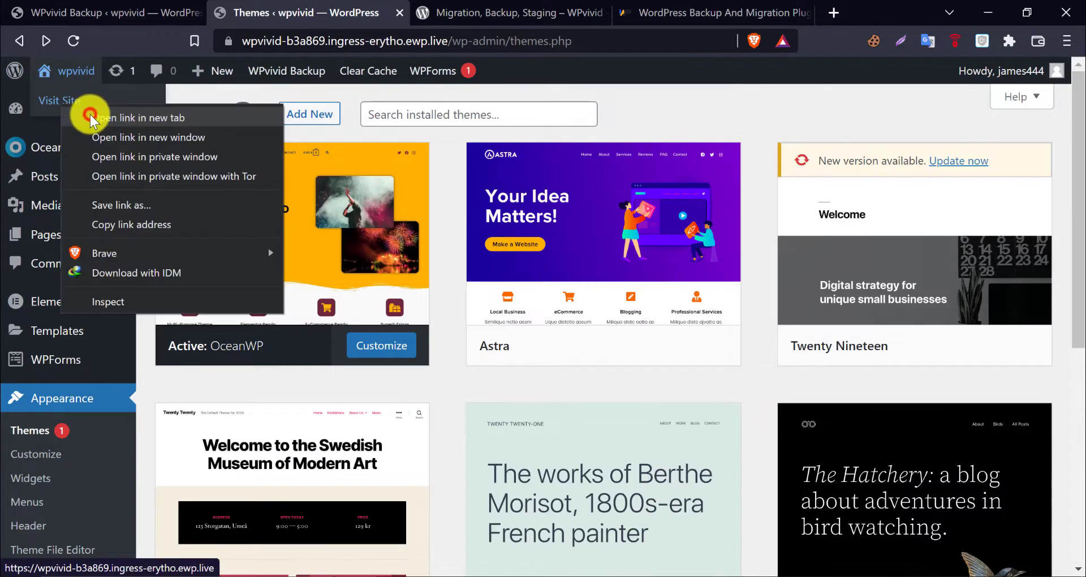
pyautogui.click(90, 114)
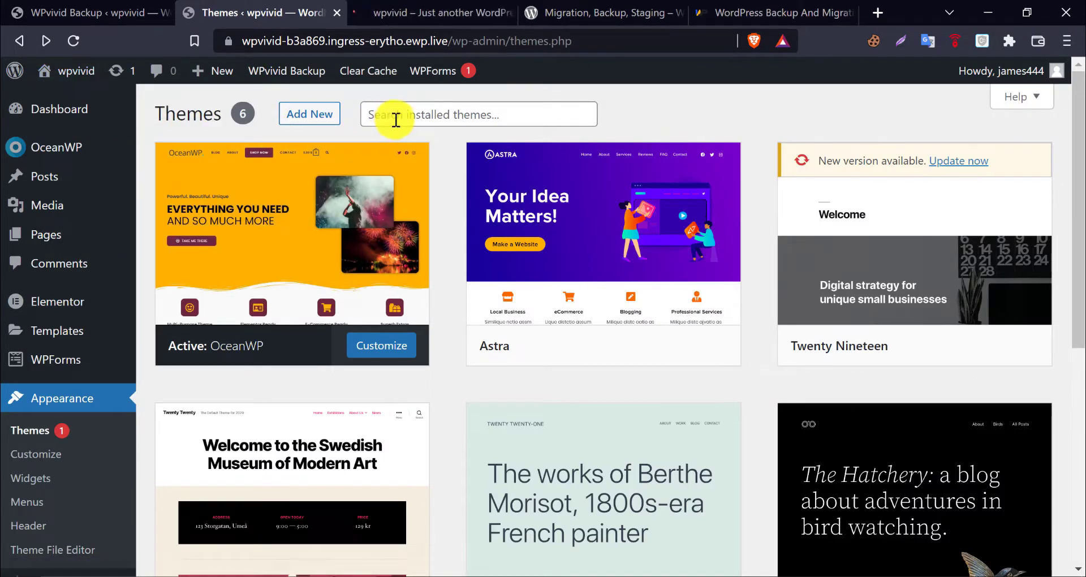
pyautogui.click(429, 10)
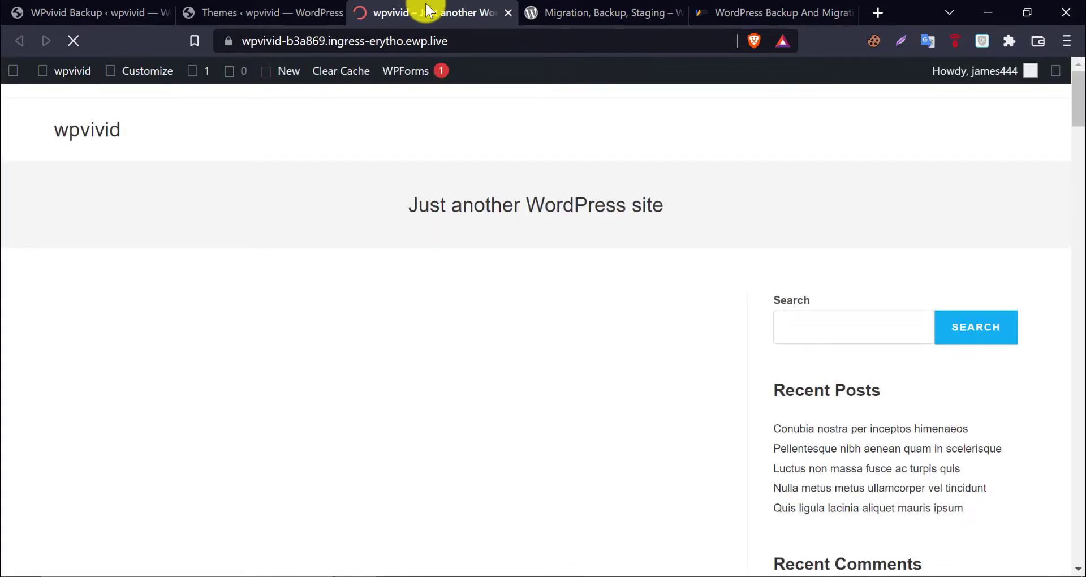
# Activate the Twenty Twenty-One theme, skipping feedback, and reload the site to see it.
pyautogui.scroll(-4, 354, 212)
pyautogui.scroll(-1, 353, 212)
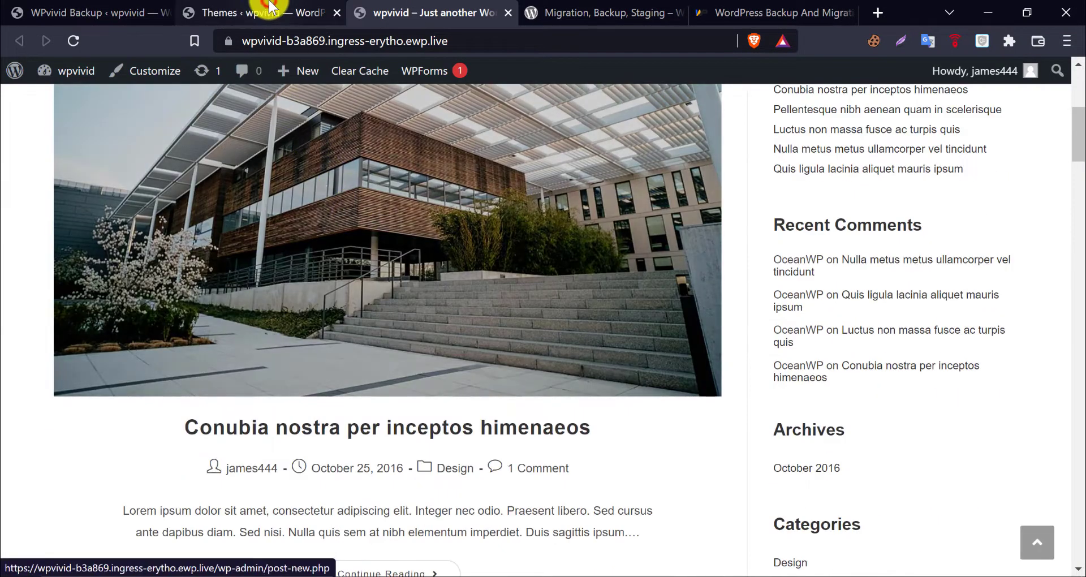
pyautogui.click(260, 13)
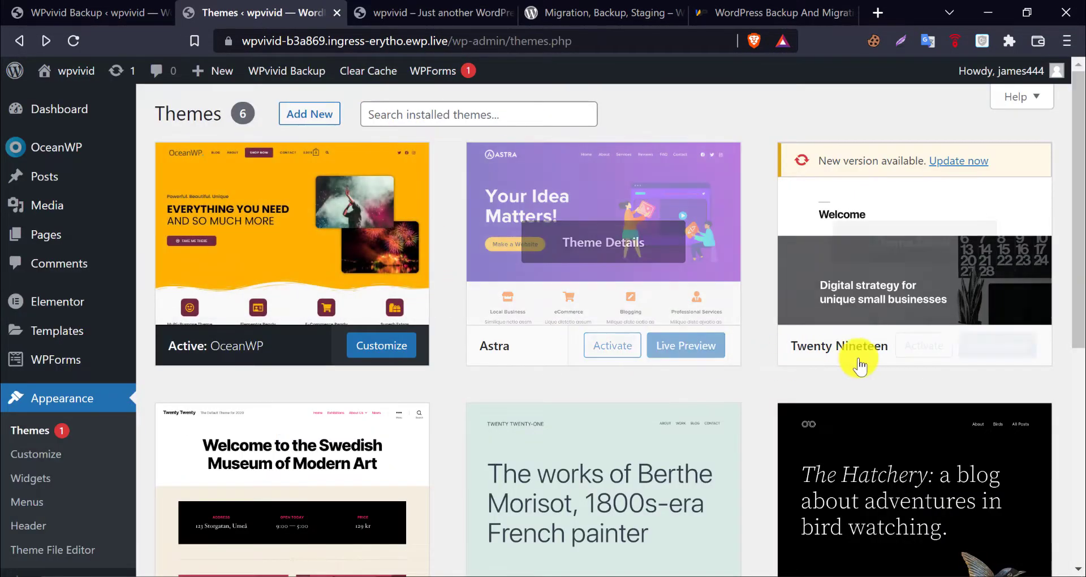
pyautogui.scroll(-3, 653, 459)
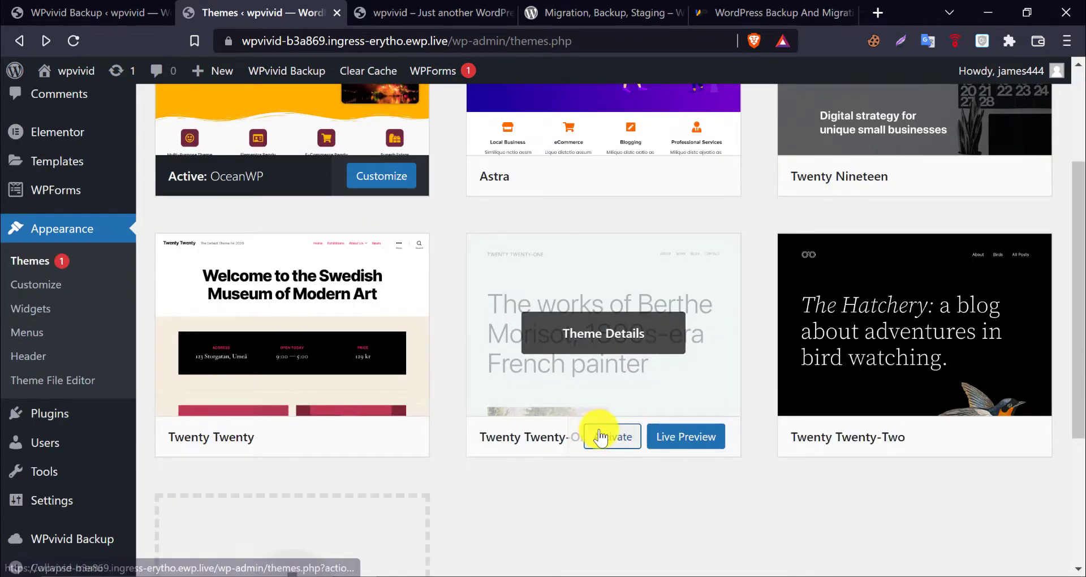
pyautogui.click(593, 436)
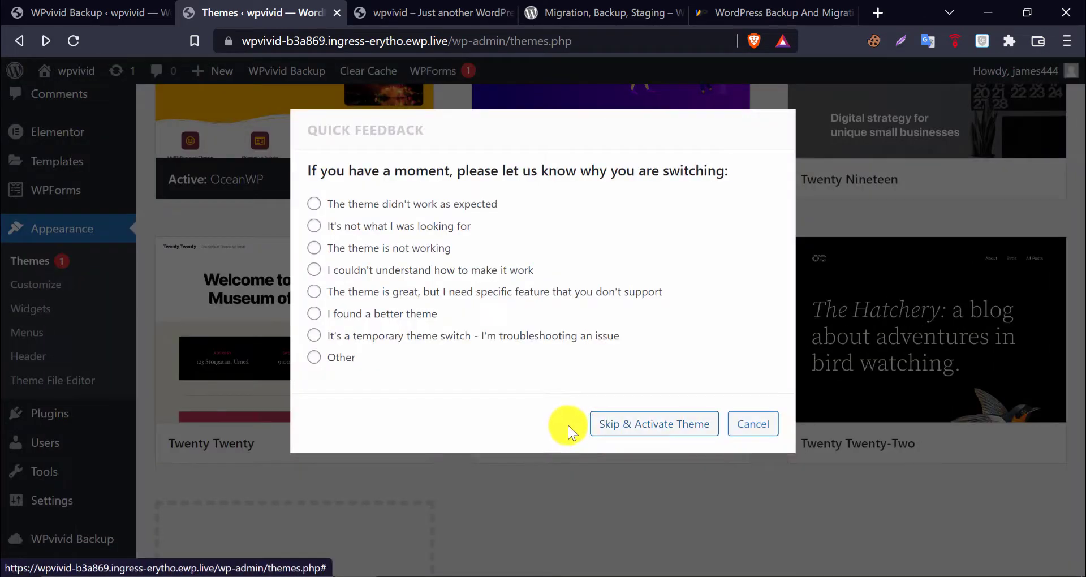
pyautogui.click(665, 432)
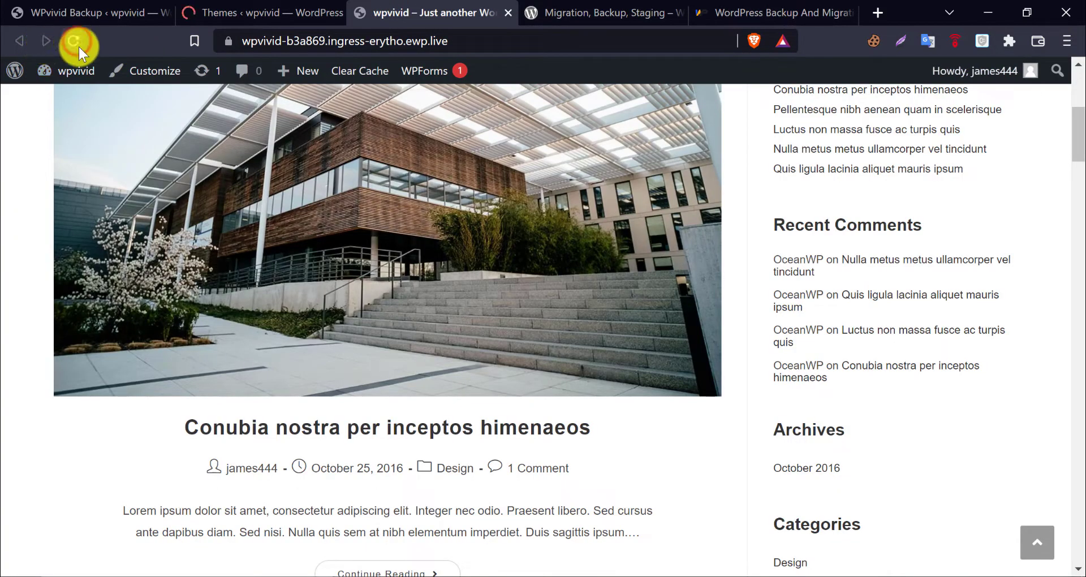
pyautogui.click(73, 41)
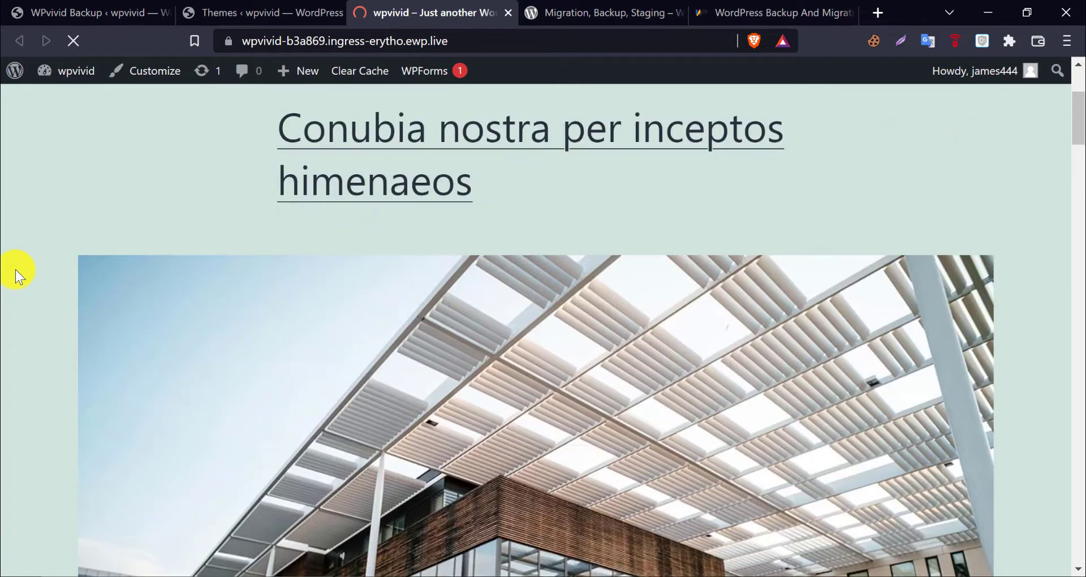
pyautogui.scroll(-10, 15, 269)
pyautogui.scroll(-8, 16, 268)
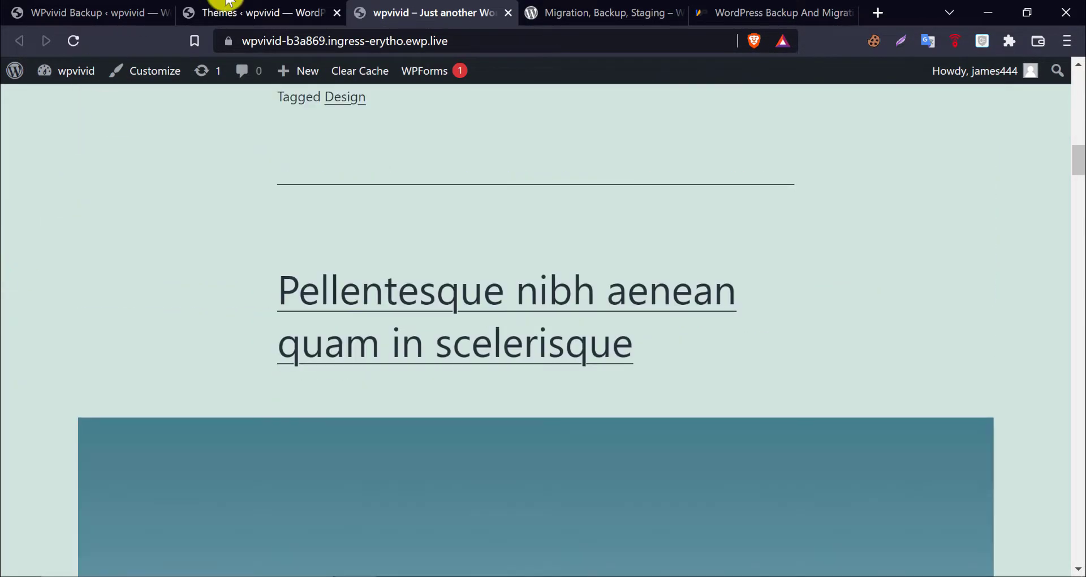
# Delete the OceanWP theme from its Theme Details and confirm.
pyautogui.click(231, 12)
pyautogui.click(651, 289)
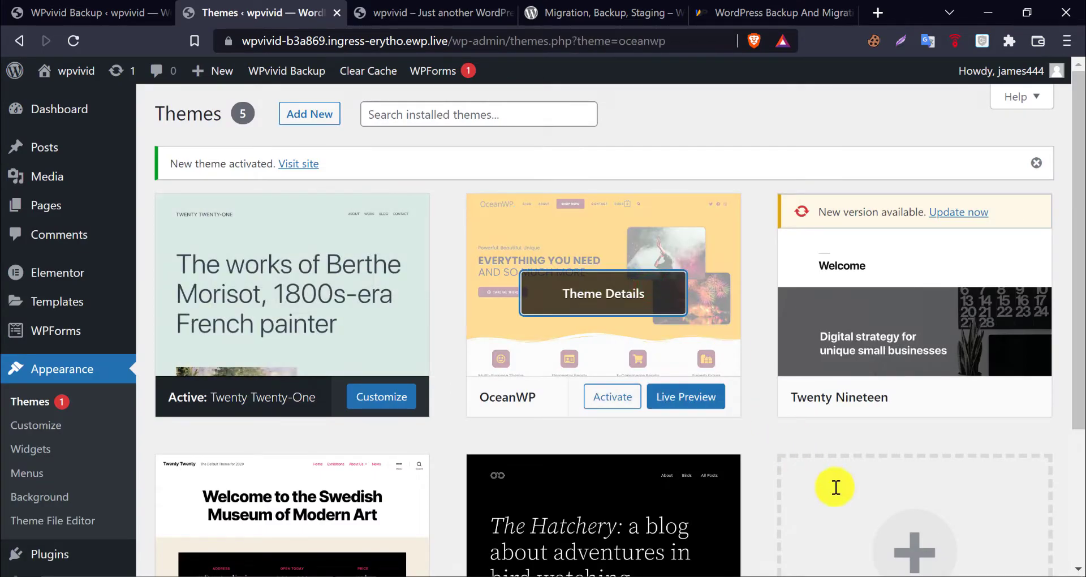
pyautogui.click(1033, 552)
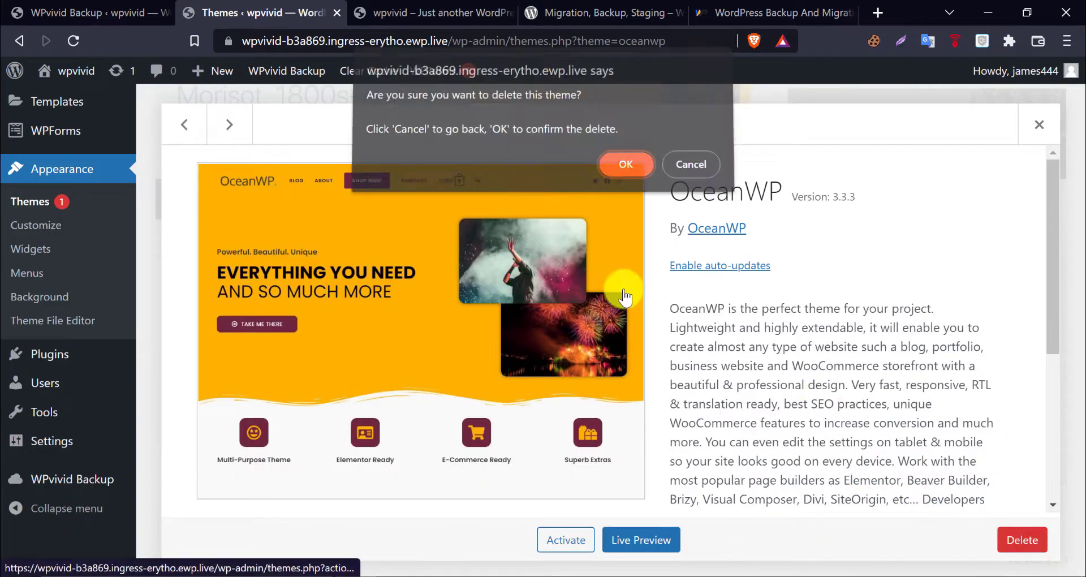
pyautogui.click(622, 164)
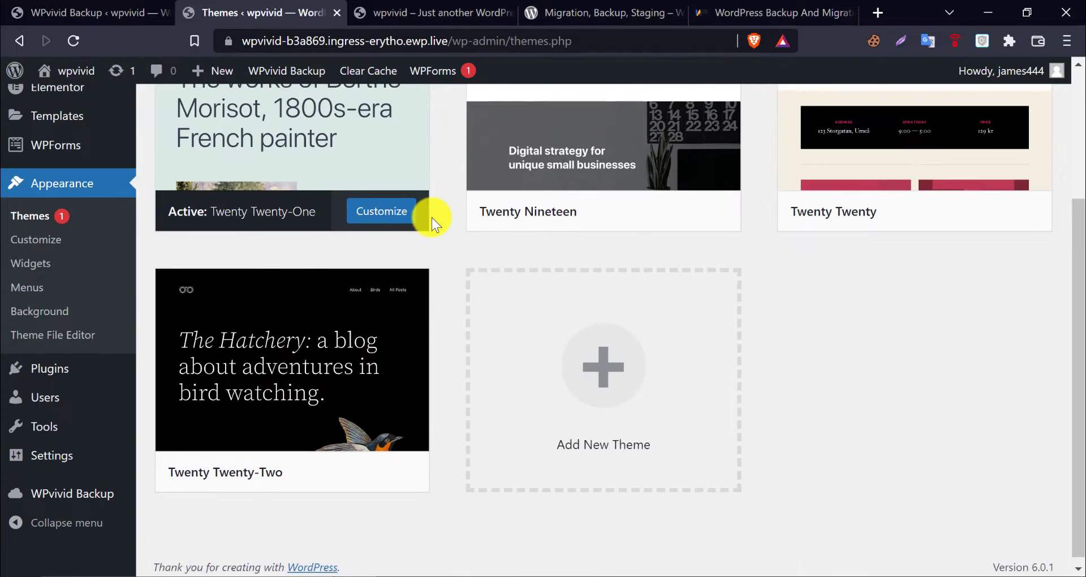
pyautogui.hotkey('ctrl', 'shift', 'Tab')
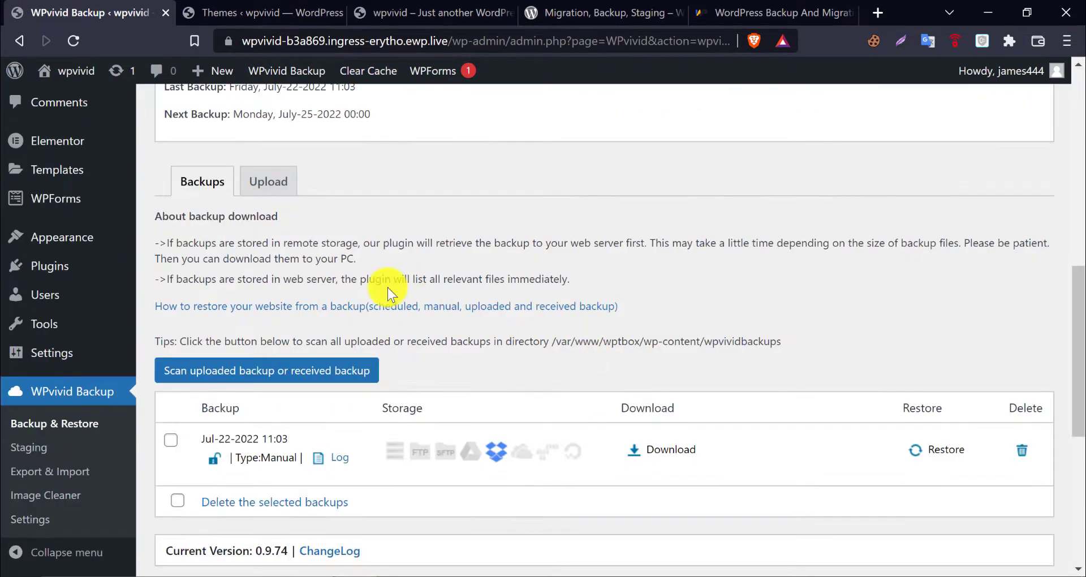
# Retrieve the Jul-22-2022 11:03 backup to localhost and restore the site from it.
pyautogui.click(927, 448)
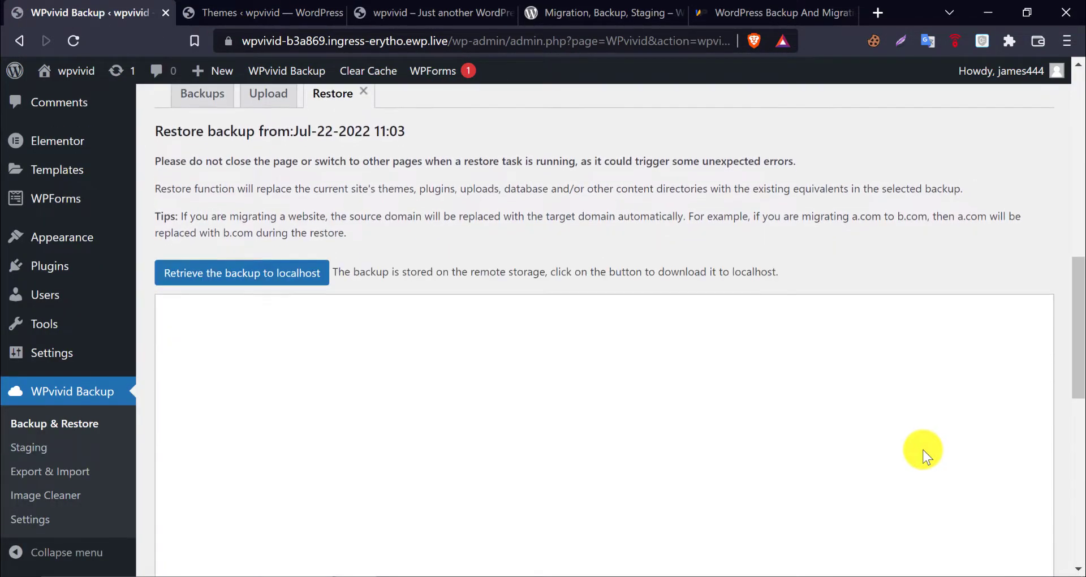
pyautogui.click(241, 279)
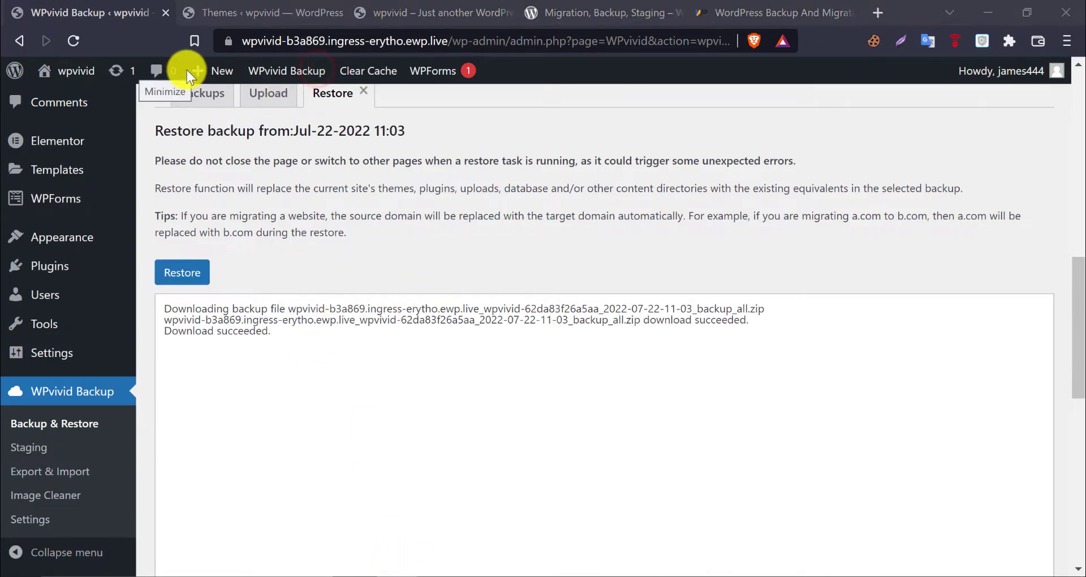
pyautogui.click(182, 272)
pyautogui.click(625, 137)
pyautogui.scroll(-1, 575, 196)
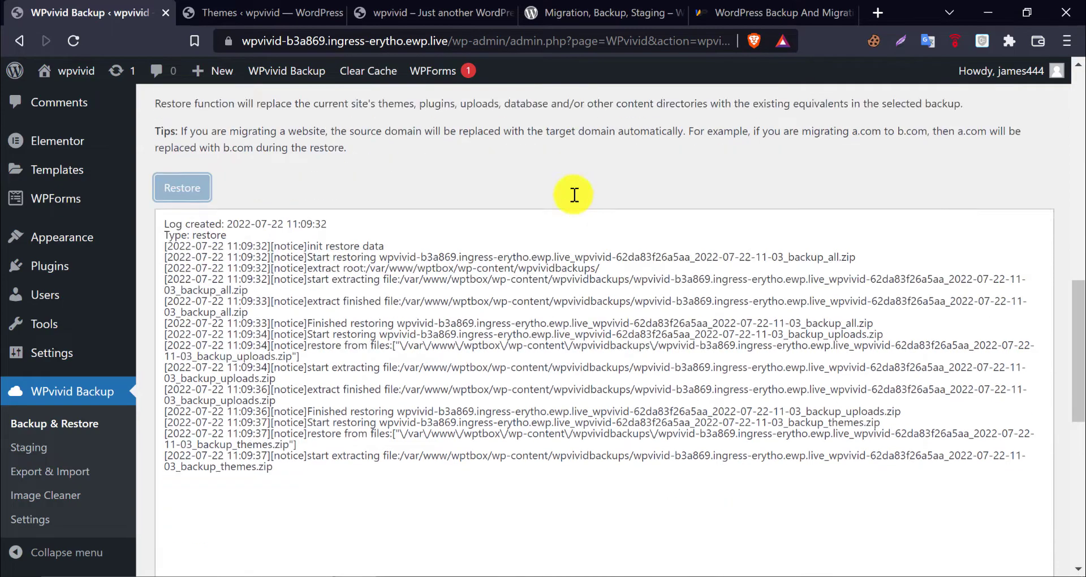
pyautogui.scroll(-1, 576, 198)
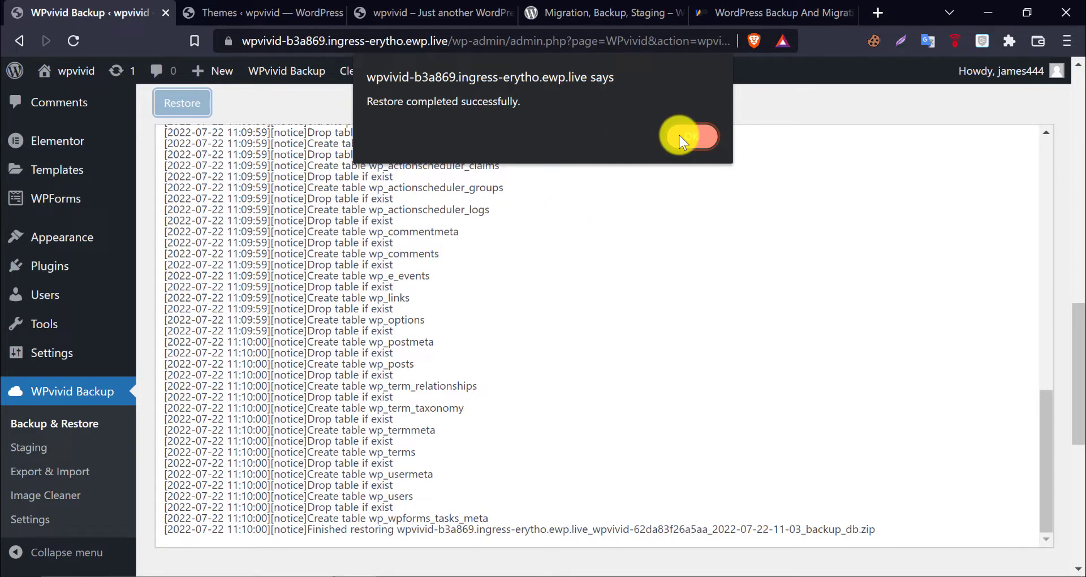
pyautogui.click(682, 138)
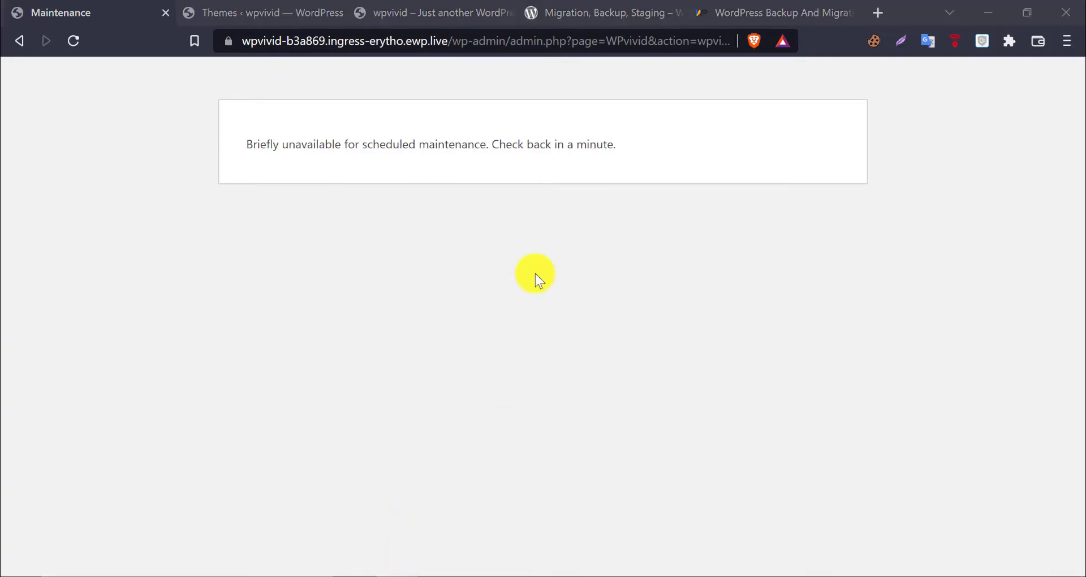
# Reload and confirm the Themes page lists the four themes again.
pyautogui.click(329, 146)
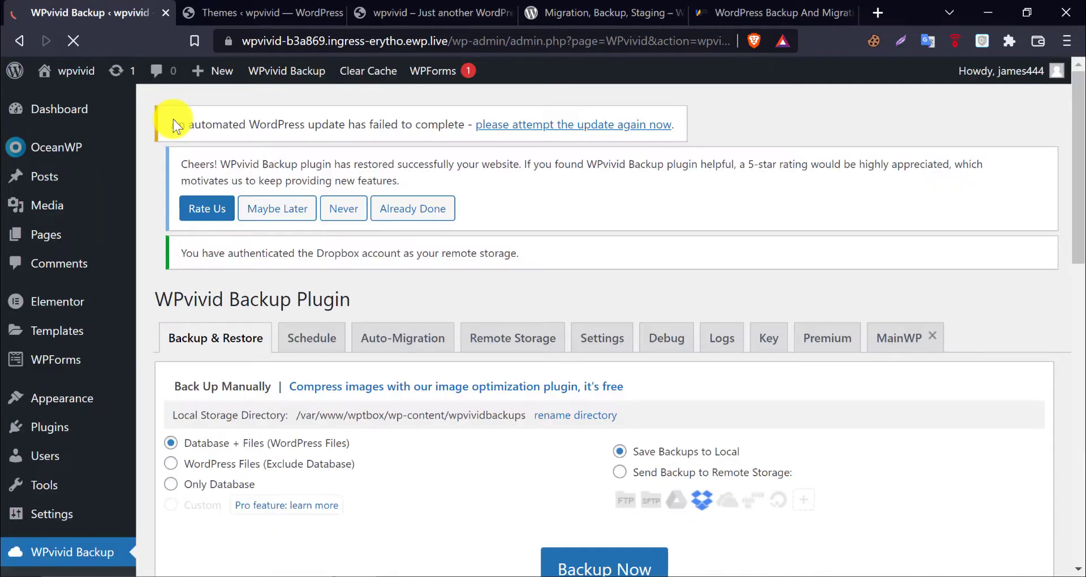
pyautogui.scroll(-5, 314, 354)
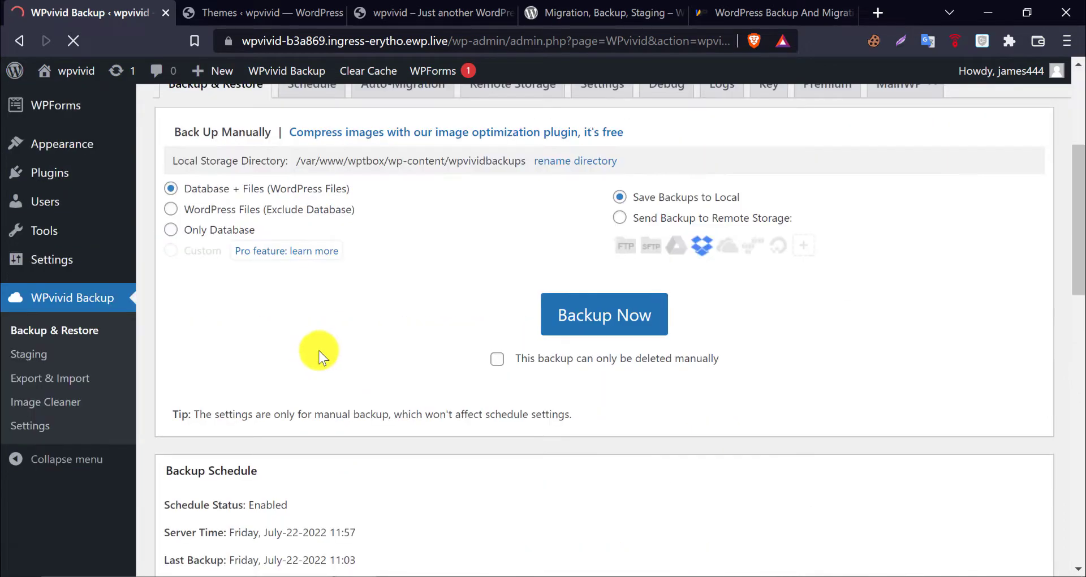
pyautogui.scroll(-5, 318, 354)
pyautogui.scroll(-10, 315, 286)
pyautogui.click(262, 12)
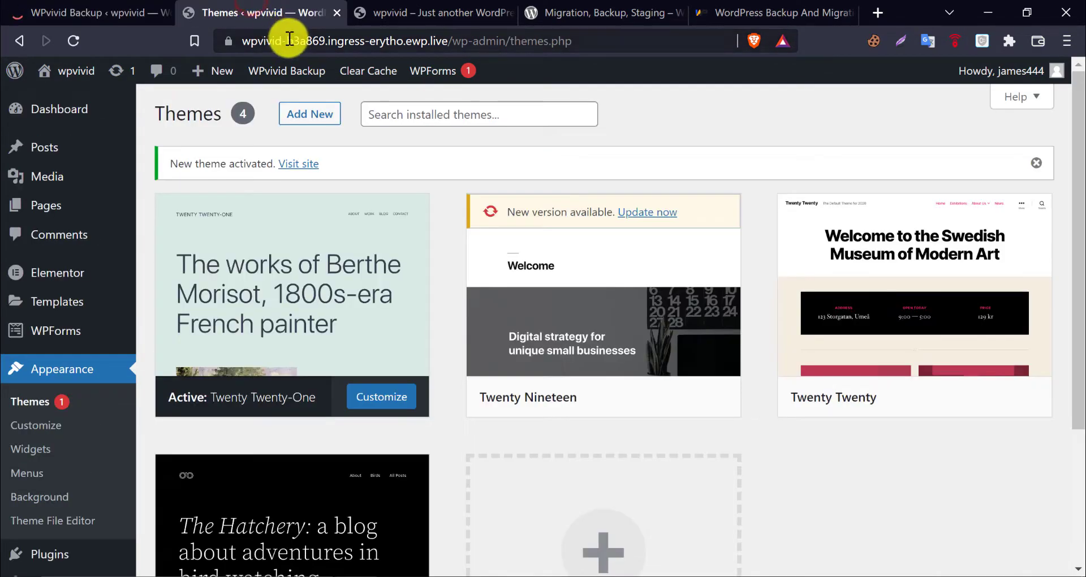
# Browse the restored front end and open the post 'Pellentesque nibh aenean quam in scelerisque'.
pyautogui.click(436, 12)
pyautogui.scroll(-3, 378, 241)
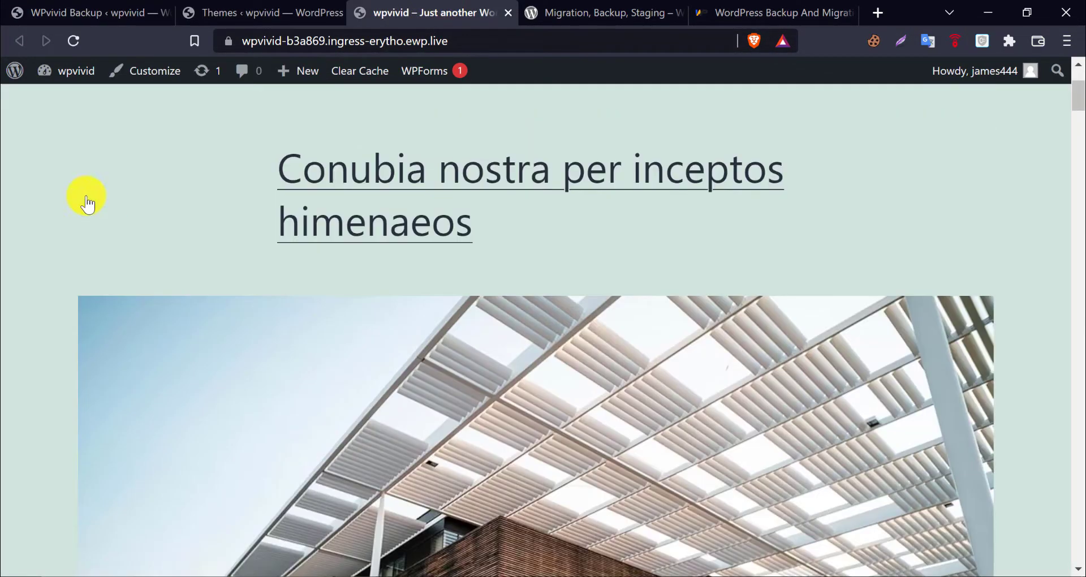
pyautogui.scroll(3, 87, 204)
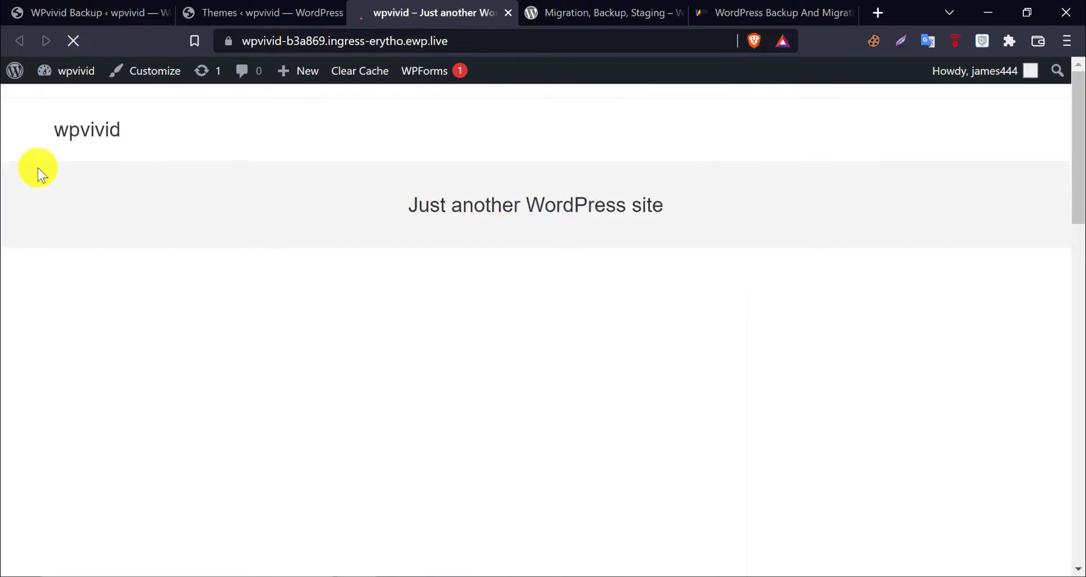
pyautogui.scroll(-3, 37, 173)
pyautogui.scroll(-5, 38, 173)
pyautogui.scroll(-10, 37, 174)
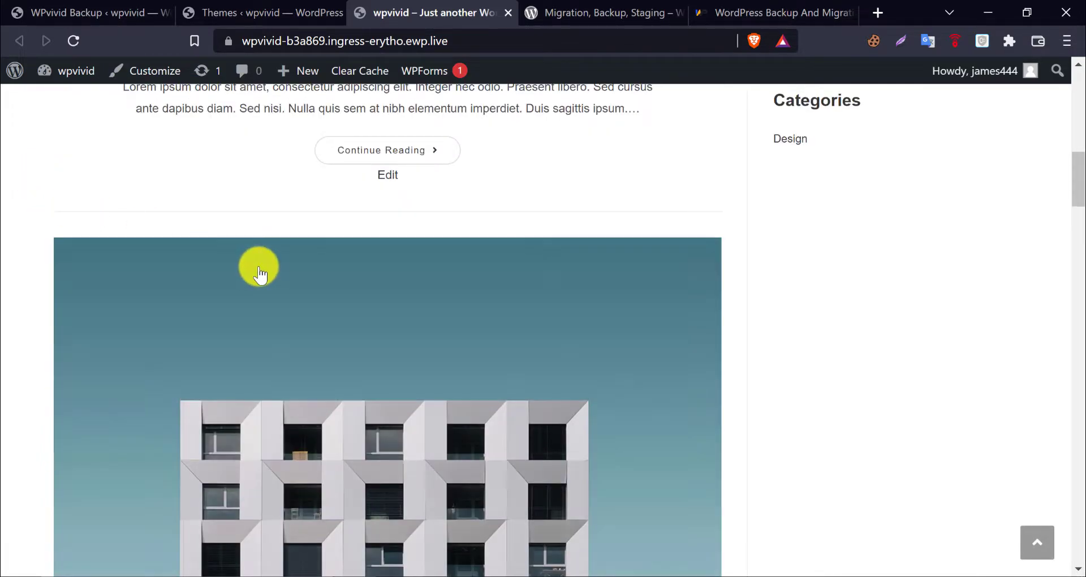
pyautogui.click(260, 270)
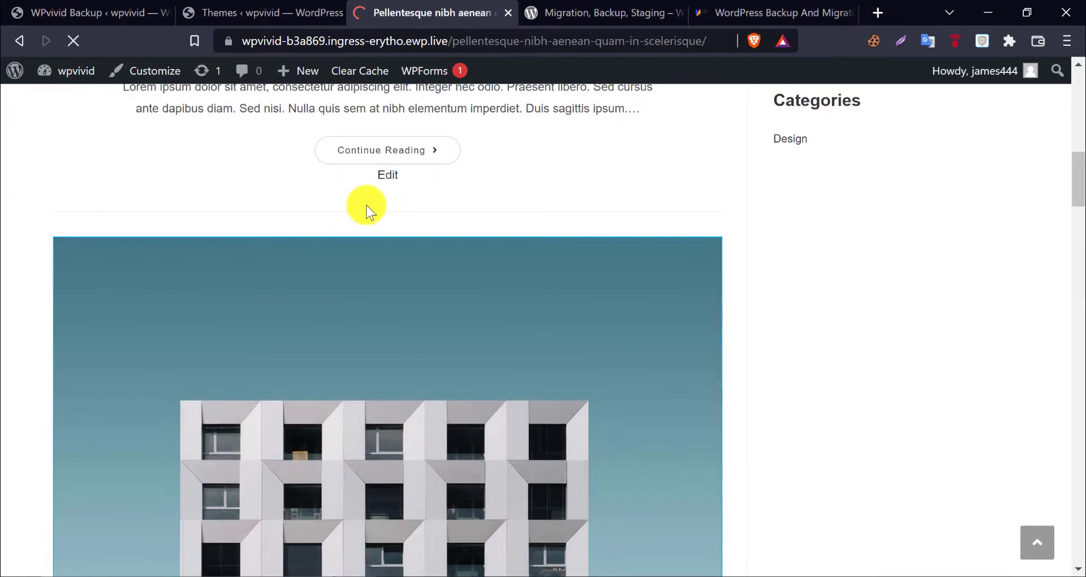
pyautogui.scroll(-5, 366, 205)
pyautogui.scroll(-10, 317, 164)
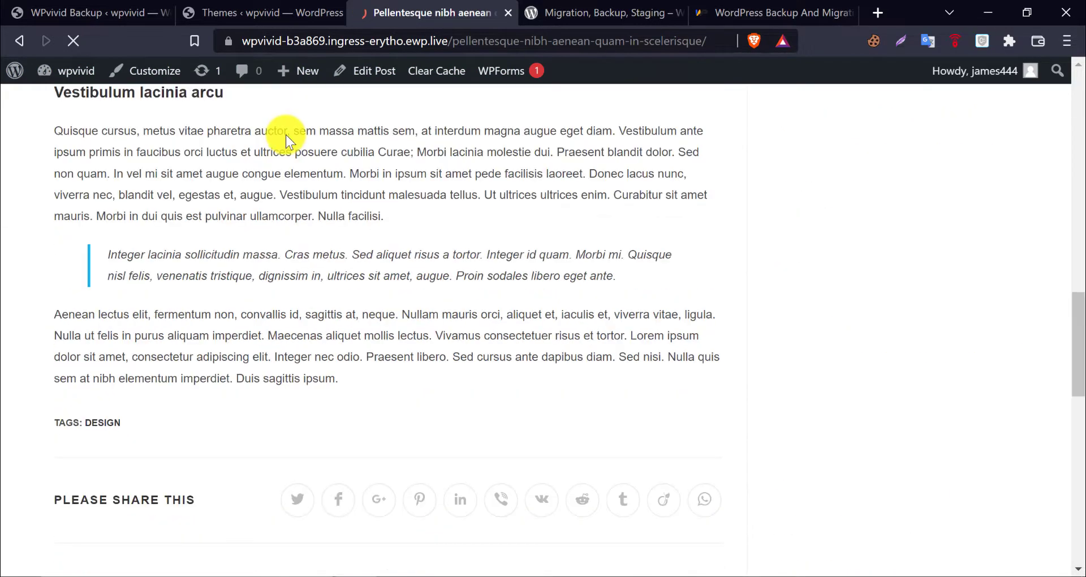
# Dismiss WPvivid's rating and Dropbox notices, then view the Key and Auto-Migration tabs.
pyautogui.click(50, 6)
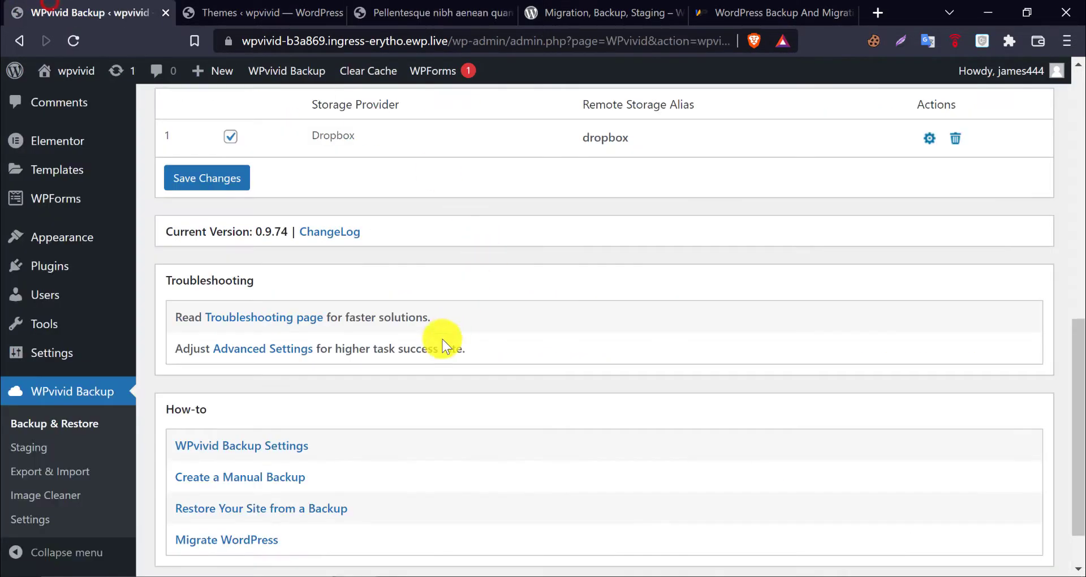
pyautogui.scroll(15, 444, 342)
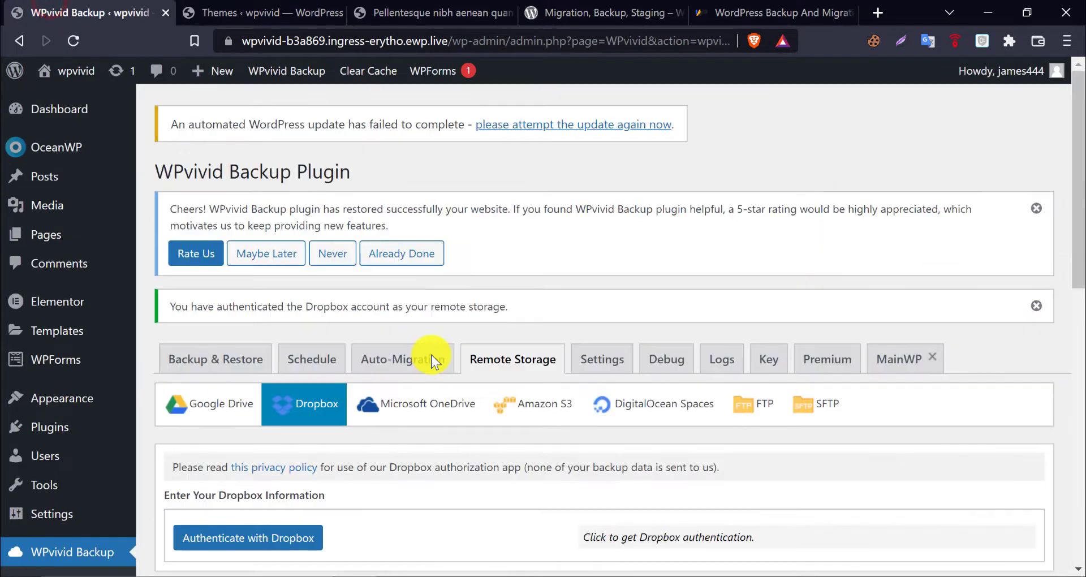
pyautogui.click(1041, 215)
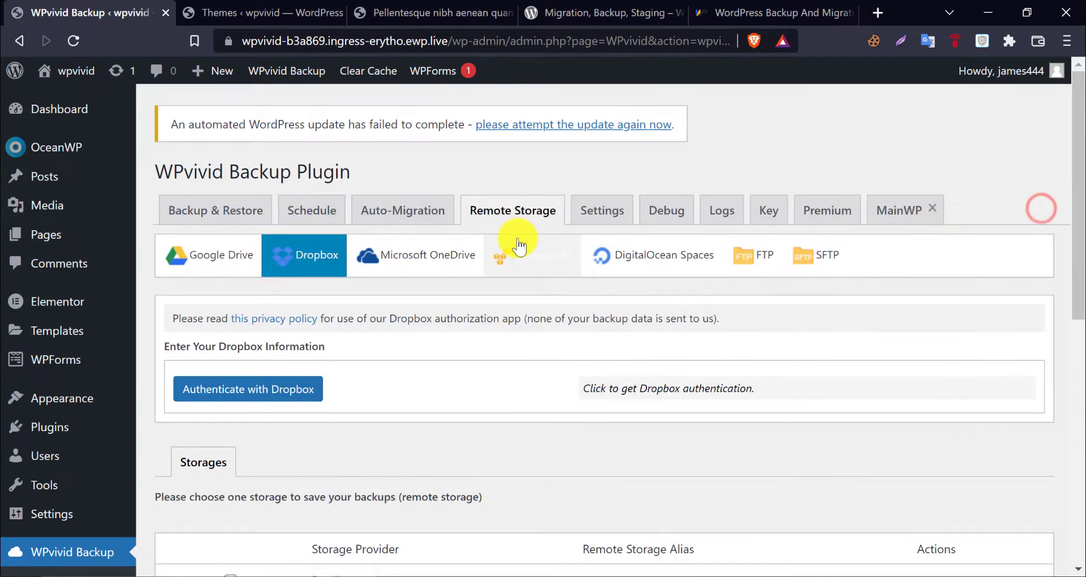
pyautogui.click(759, 213)
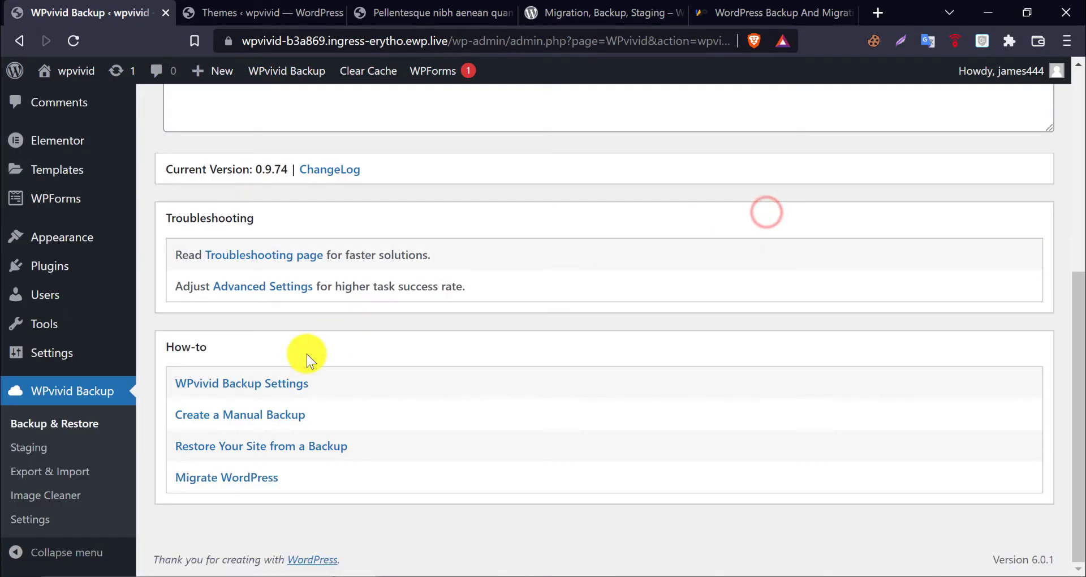
pyautogui.scroll(5, 311, 354)
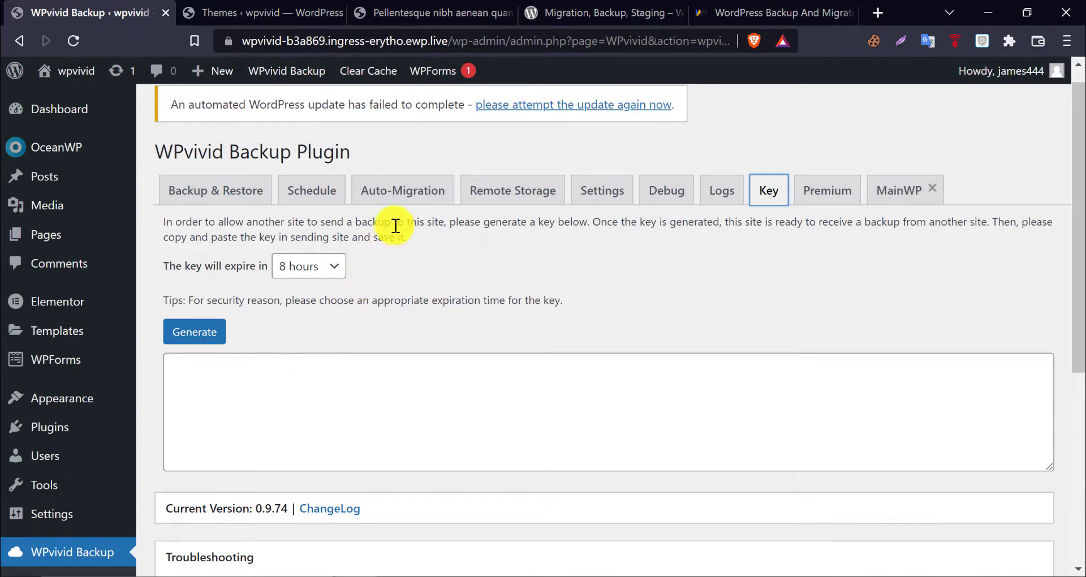
pyautogui.click(376, 193)
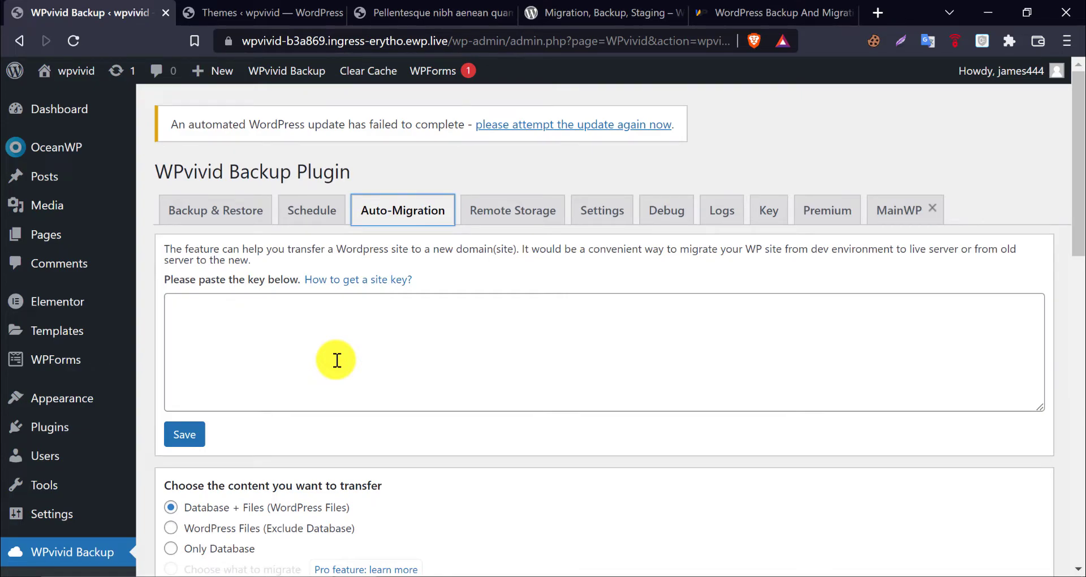
# Browse the plugin's wordpress.org page, then view the wpvivid.com homepage statistics.
pyautogui.click(611, 11)
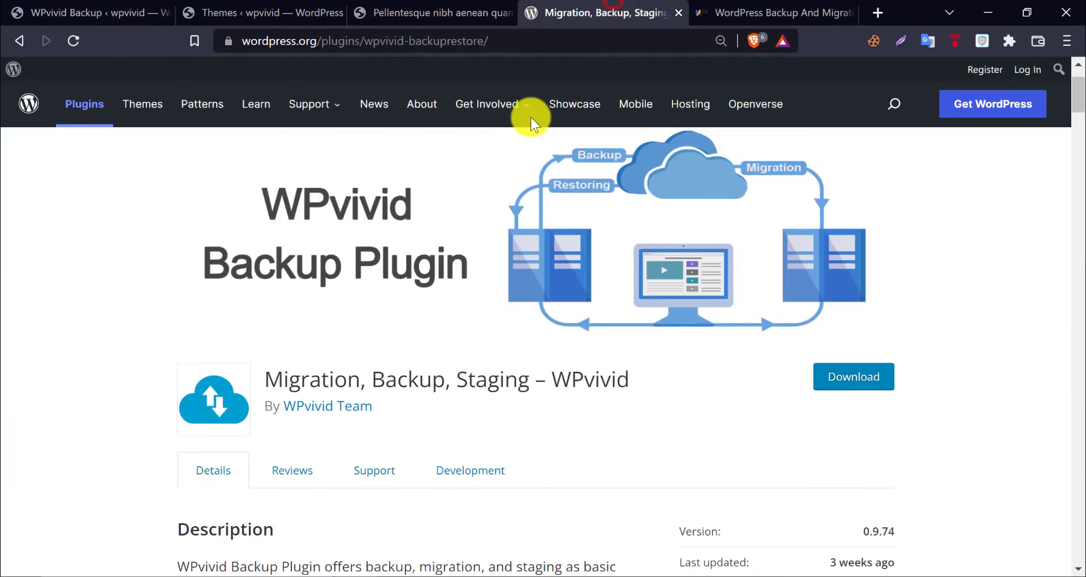
pyautogui.scroll(-3, 364, 388)
pyautogui.scroll(-5, 365, 389)
pyautogui.scroll(-5, 367, 390)
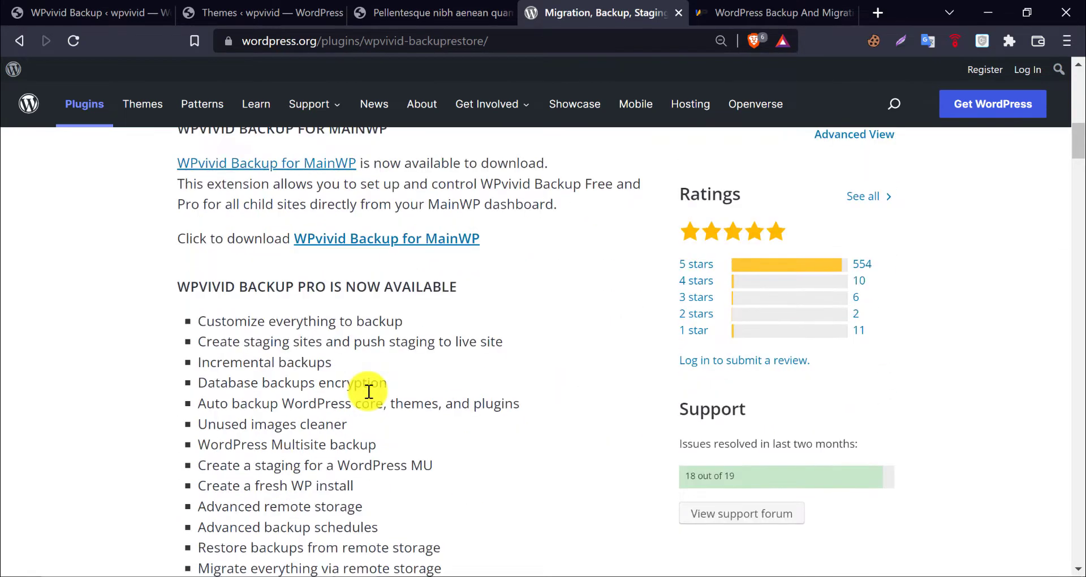
pyautogui.scroll(-5, 366, 390)
pyautogui.click(784, 8)
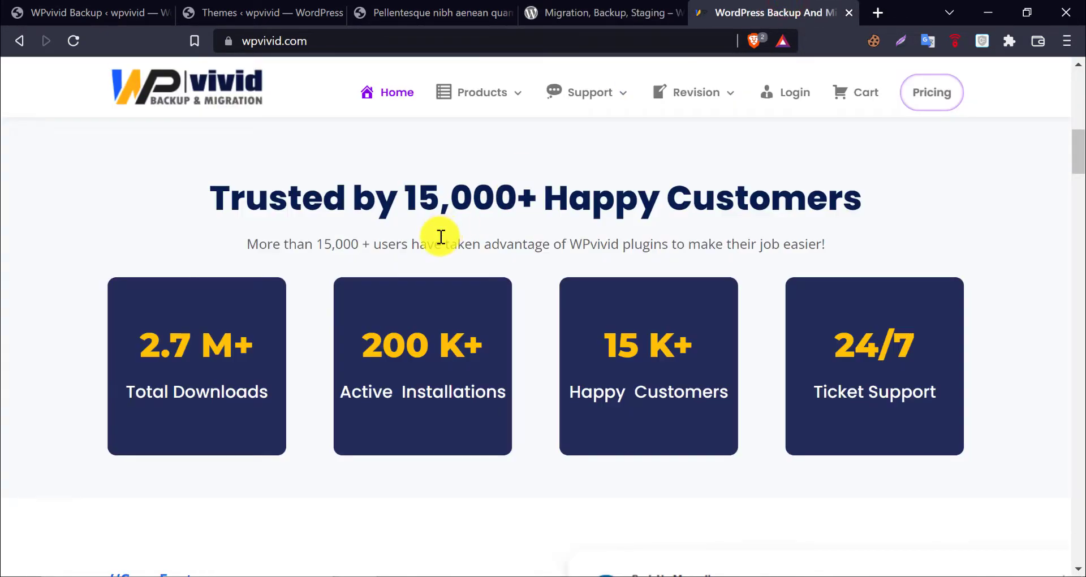